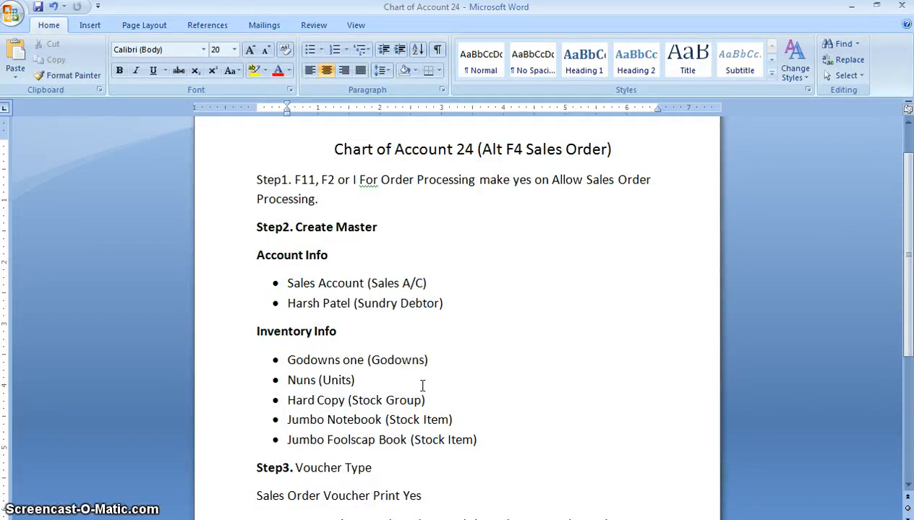
# Review the sales order outline from its title through the Step2 list of account and inventory masters.
pyautogui.click(475, 149)
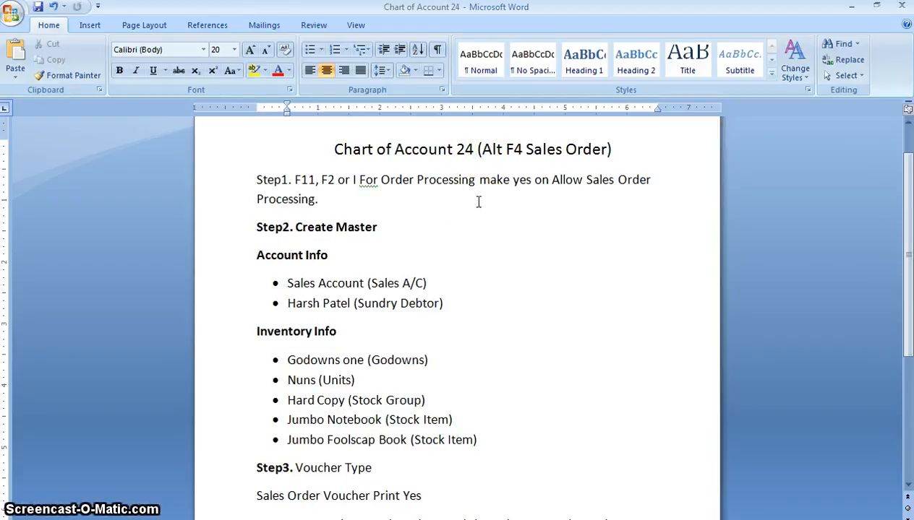
pyautogui.click(298, 400)
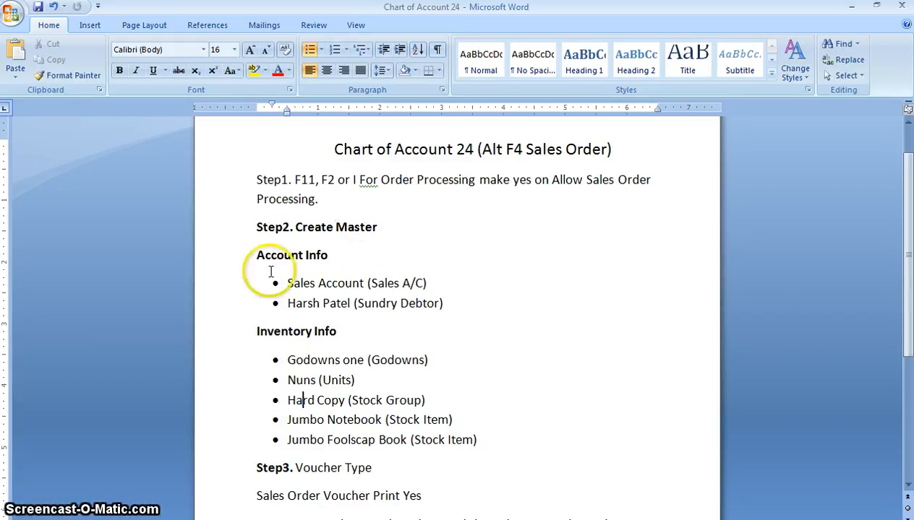
pyautogui.click(260, 180)
pyautogui.moveTo(251, 232); pyautogui.dragTo(477, 447)
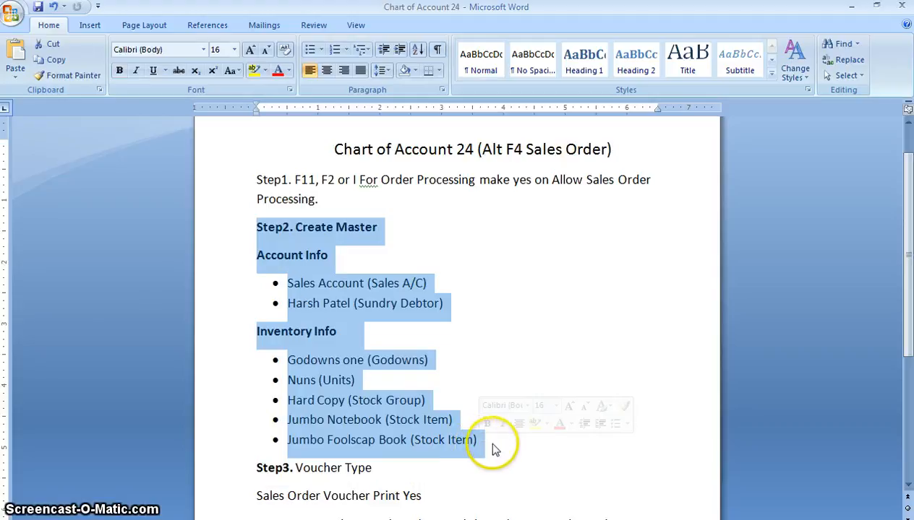
pyautogui.click(492, 443)
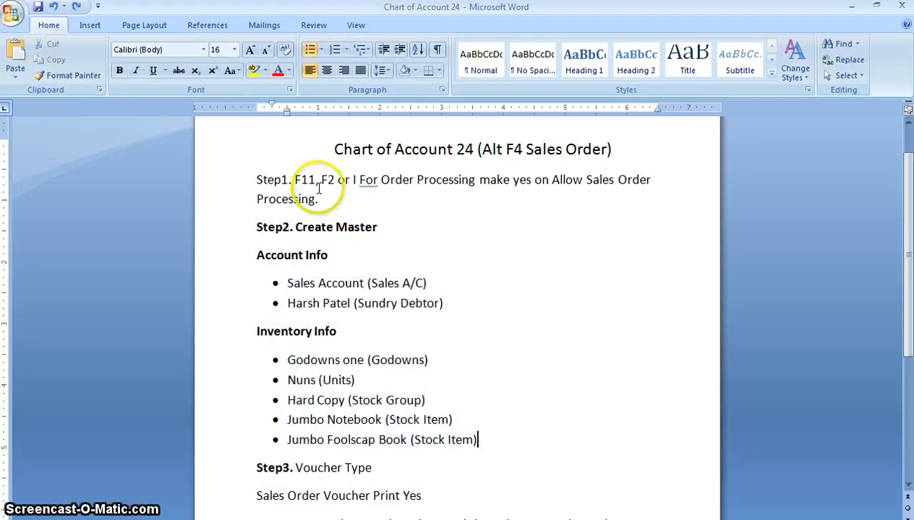
# Make the "Step1" label at the start of the order processing instruction bold.
pyautogui.click(253, 179)
pyautogui.moveTo(253, 179); pyautogui.dragTo(290, 184)
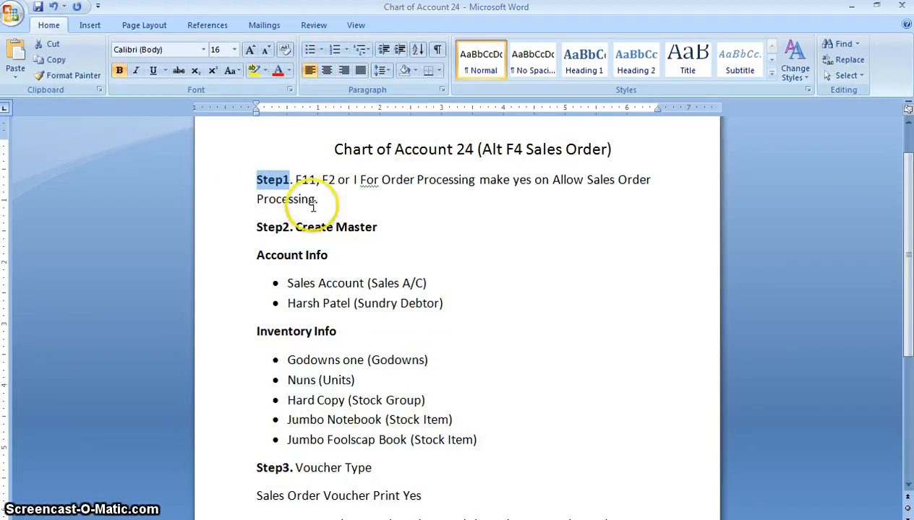
pyautogui.click(313, 201)
pyautogui.click(306, 180)
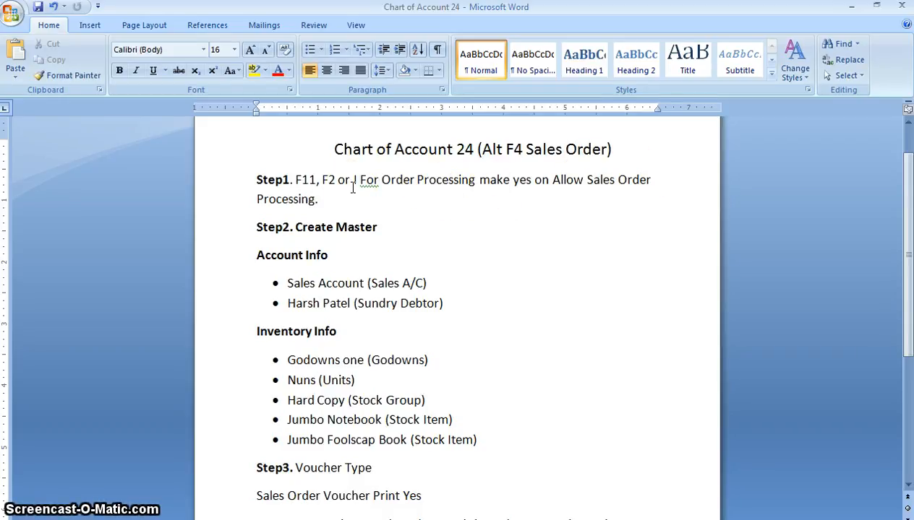
pyautogui.write('.')
# Read through the Step2 master list and the Step3 voucher type instruction.
pyautogui.click(389, 224)
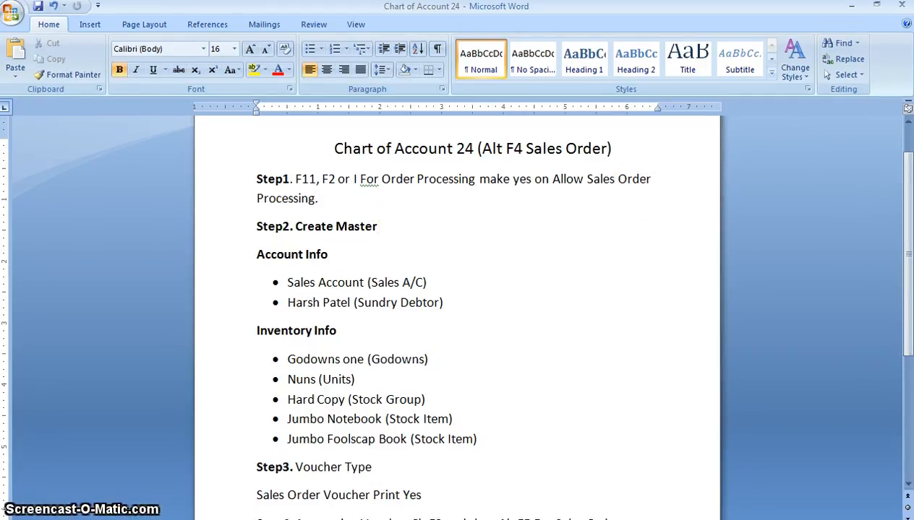
pyautogui.moveTo(909, 180); pyautogui.dragTo(913, 210)
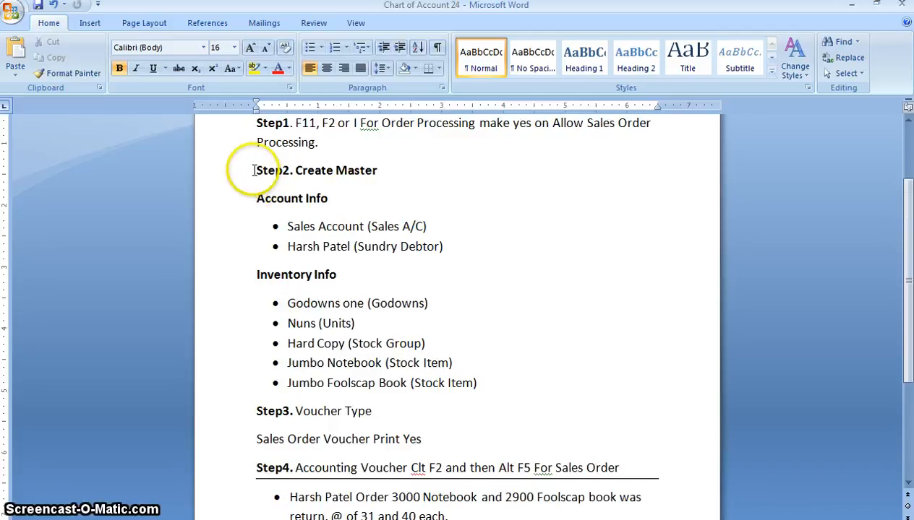
pyautogui.moveTo(254, 171); pyautogui.dragTo(494, 388)
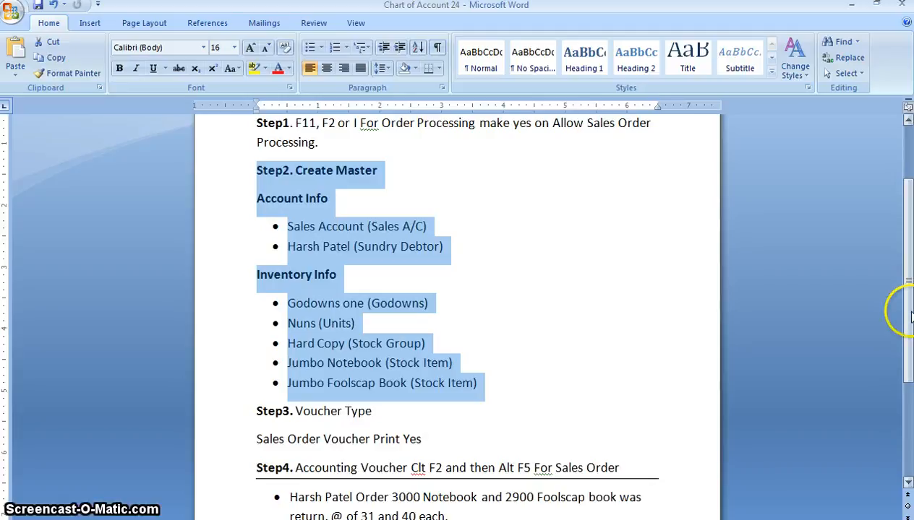
pyautogui.moveTo(908, 309); pyautogui.dragTo(909, 310)
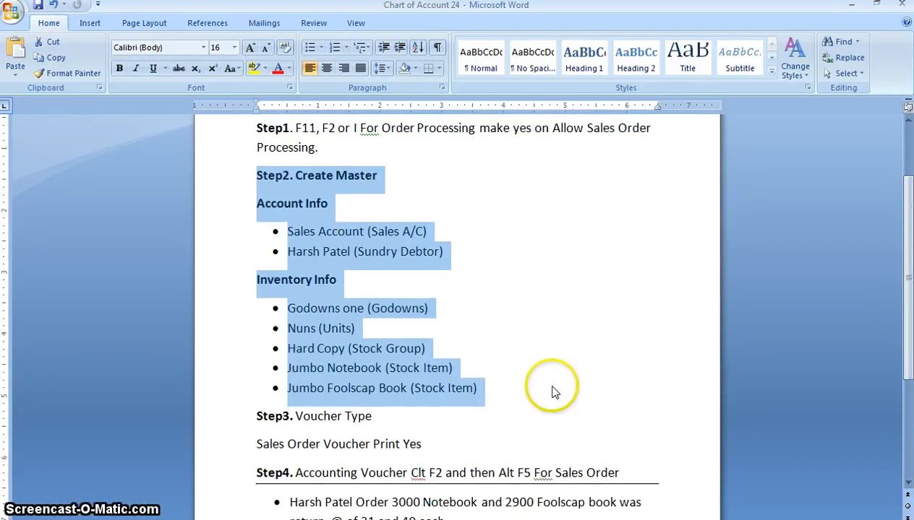
pyautogui.click(497, 407)
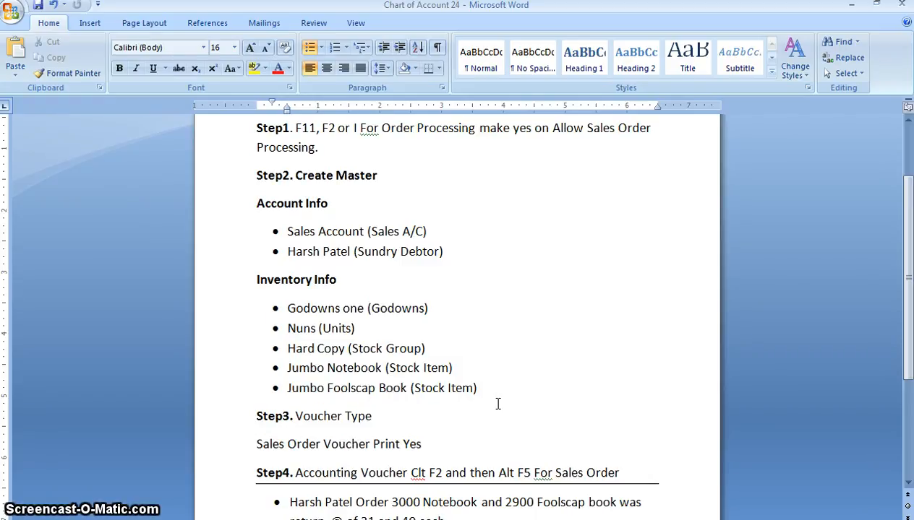
pyautogui.click(435, 403)
pyautogui.click(399, 417)
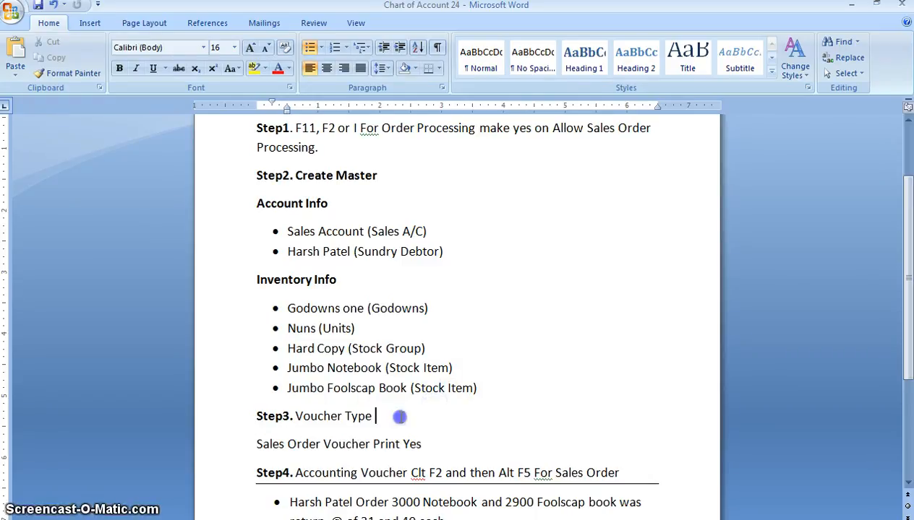
pyautogui.click(439, 444)
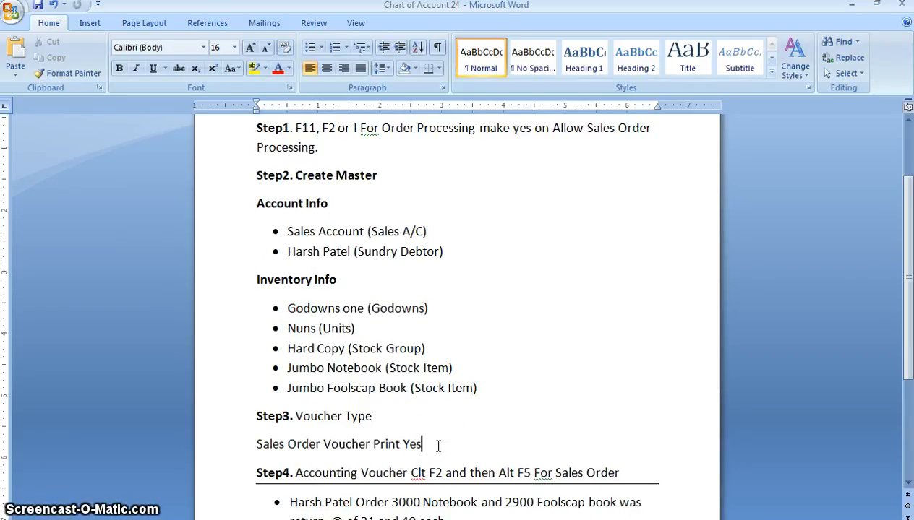
# Examine the Step4 accounting voucher instruction, including its shortcuts for opening the voucher and the sales order.
pyautogui.click(623, 472)
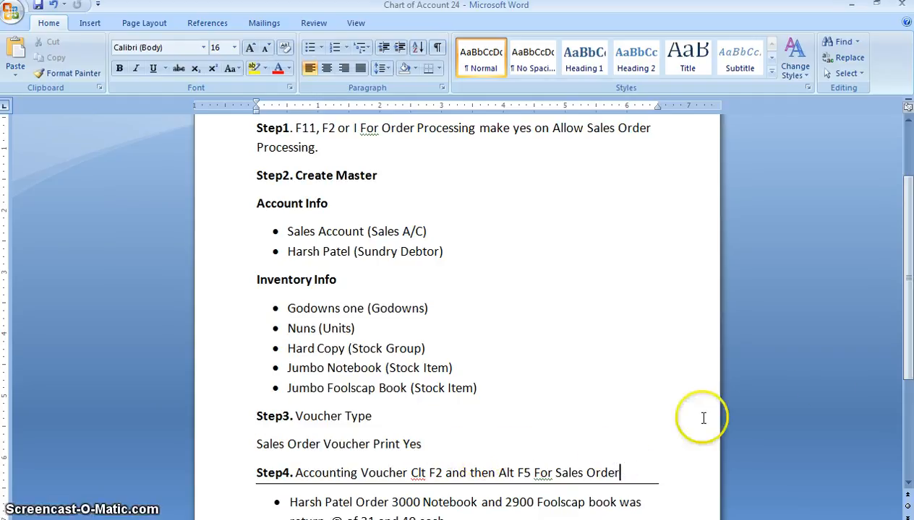
pyautogui.click(908, 486)
pyautogui.click(908, 485)
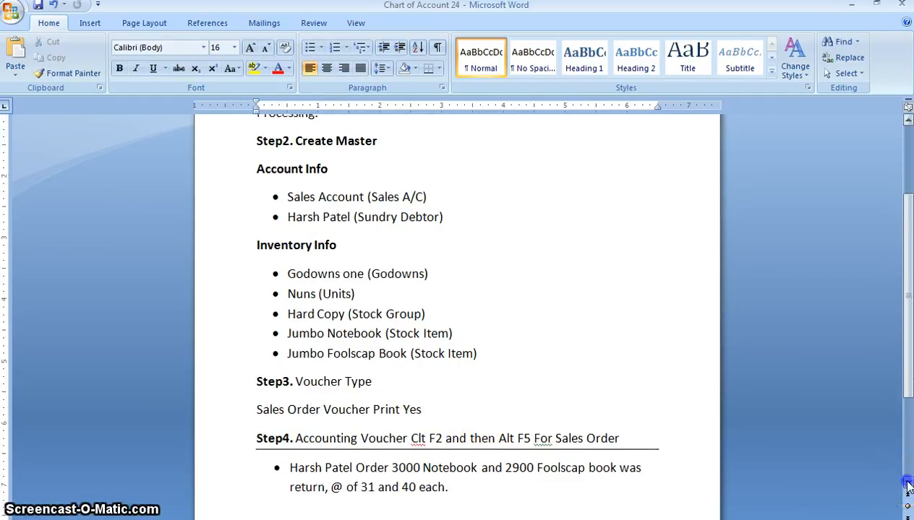
pyautogui.click(908, 486)
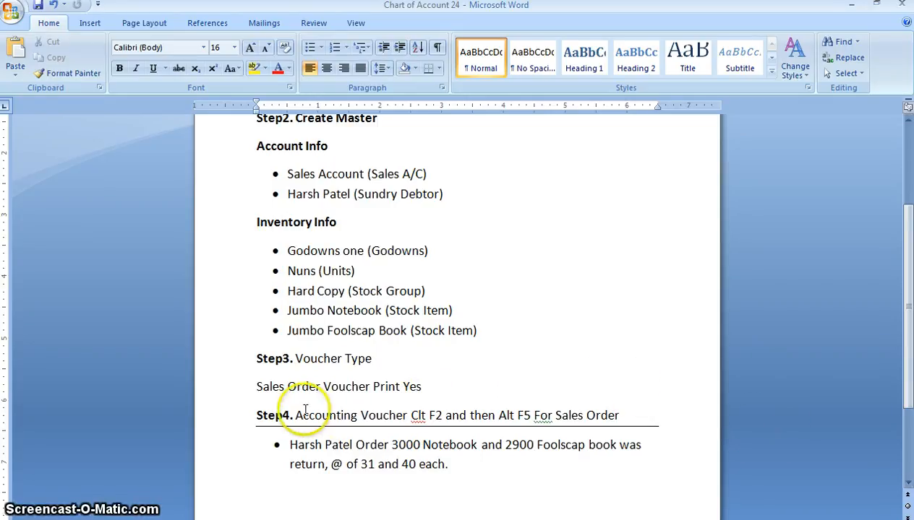
pyautogui.moveTo(305, 410); pyautogui.dragTo(444, 412)
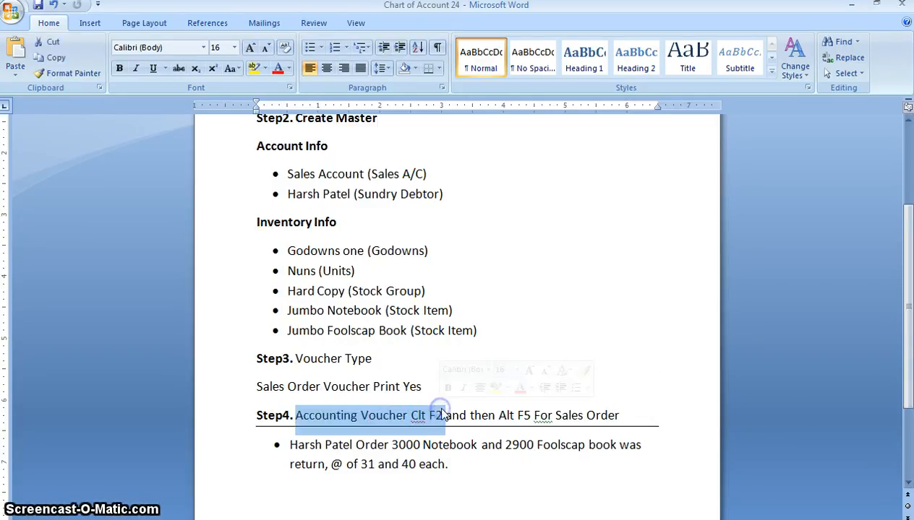
pyautogui.click(492, 415)
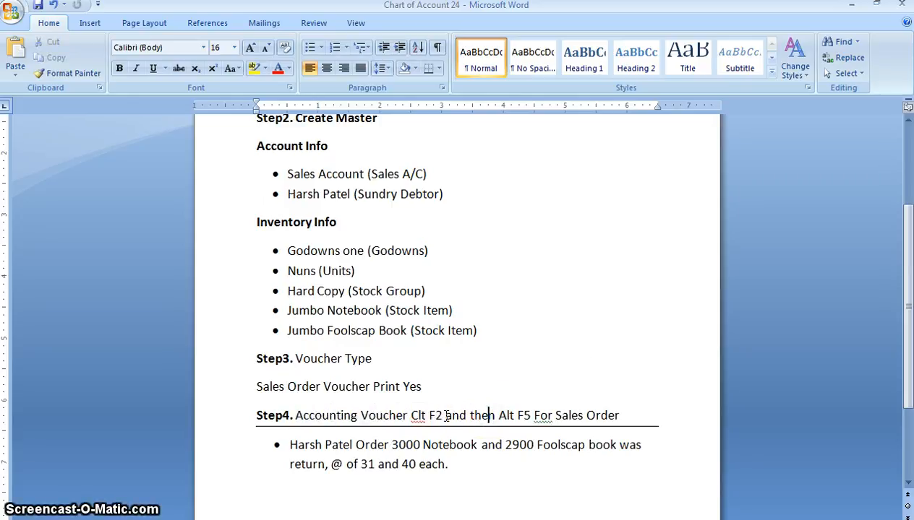
pyautogui.moveTo(446, 416); pyautogui.dragTo(327, 412)
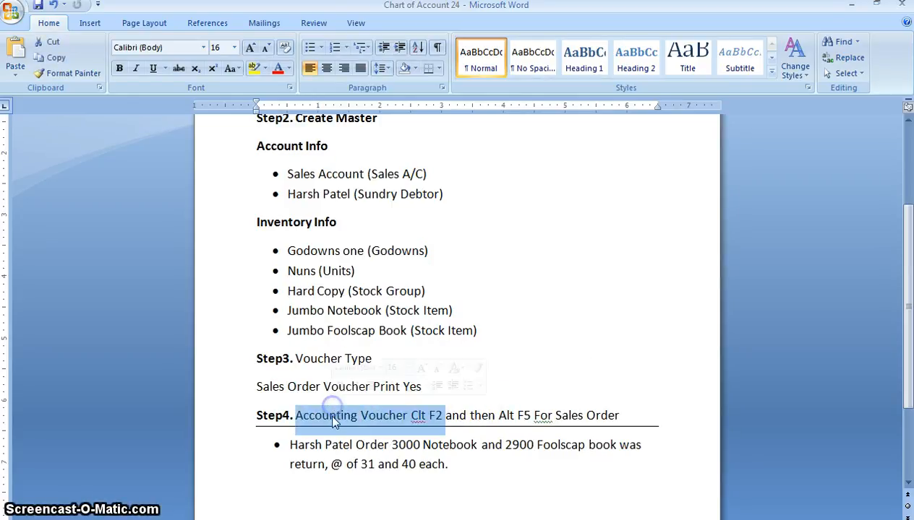
pyautogui.click(332, 418)
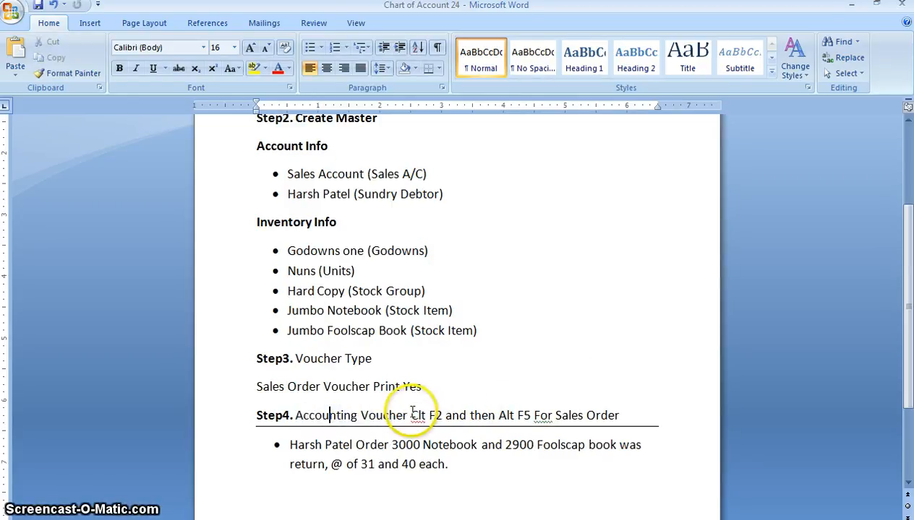
pyautogui.moveTo(411, 416); pyautogui.dragTo(442, 421)
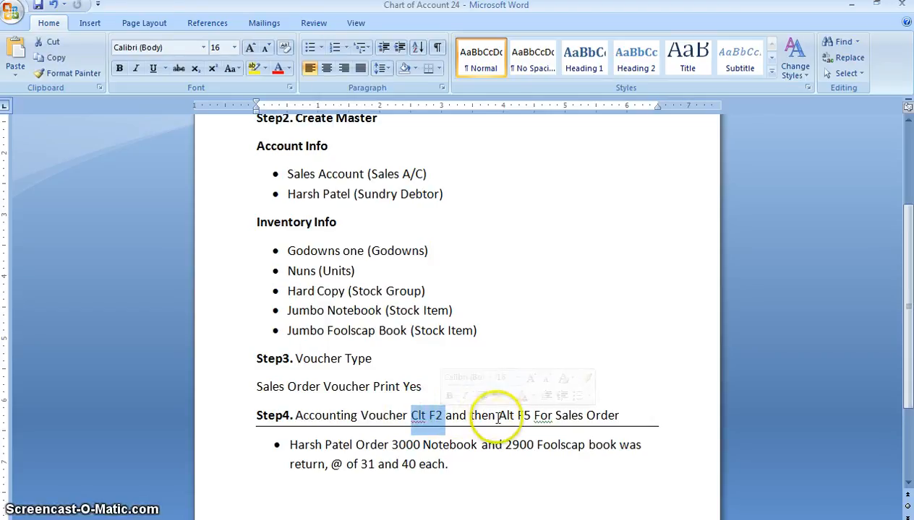
pyautogui.moveTo(498, 417); pyautogui.dragTo(636, 414)
pyautogui.click(651, 413)
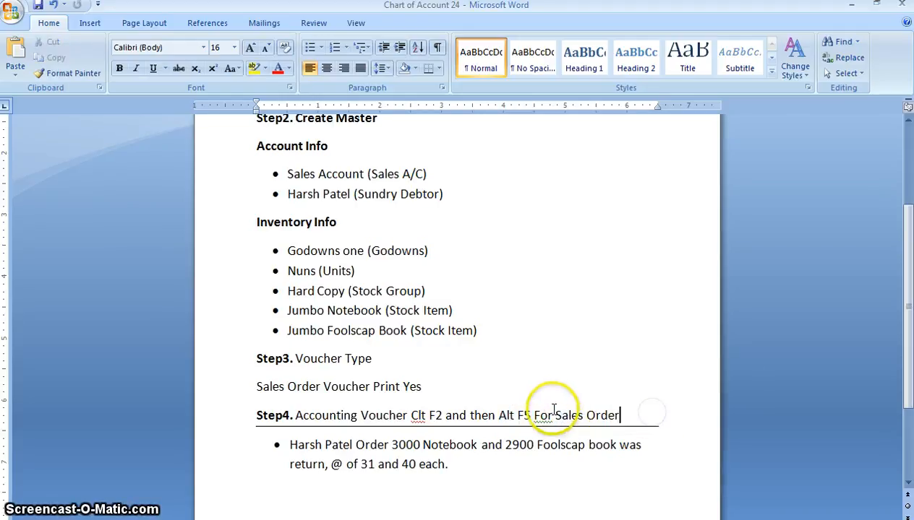
# Correct the flagged word "For" to lowercase "for" in the Step4 heading using the suggested grammar fix.
pyautogui.click(541, 416)
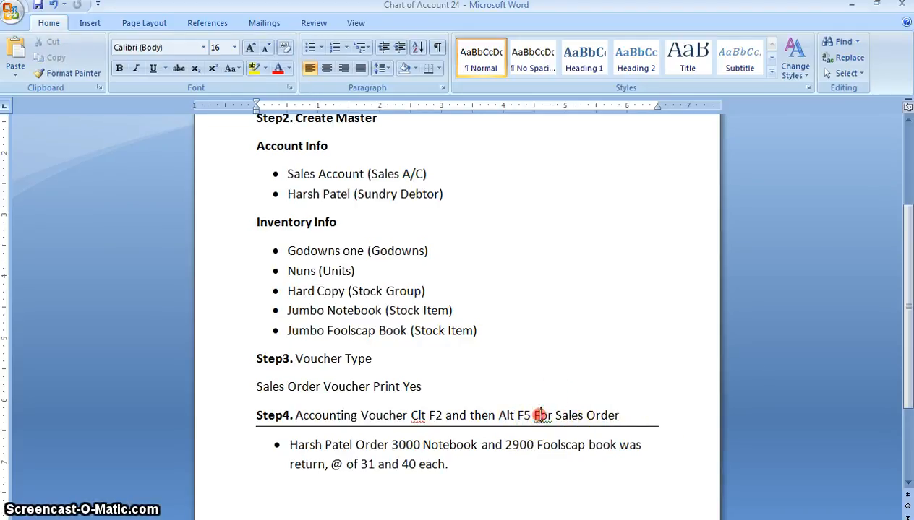
pyautogui.rightClick(541, 416)
pyautogui.click(595, 298)
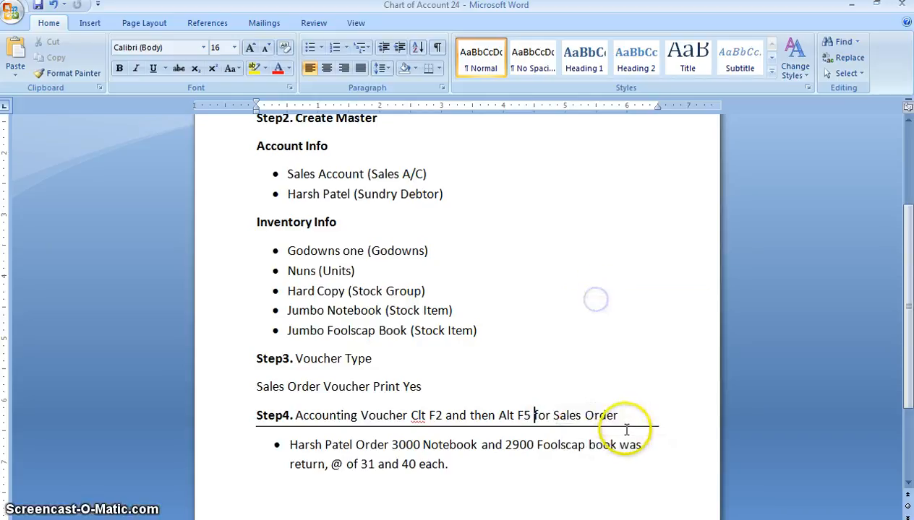
pyautogui.click(627, 430)
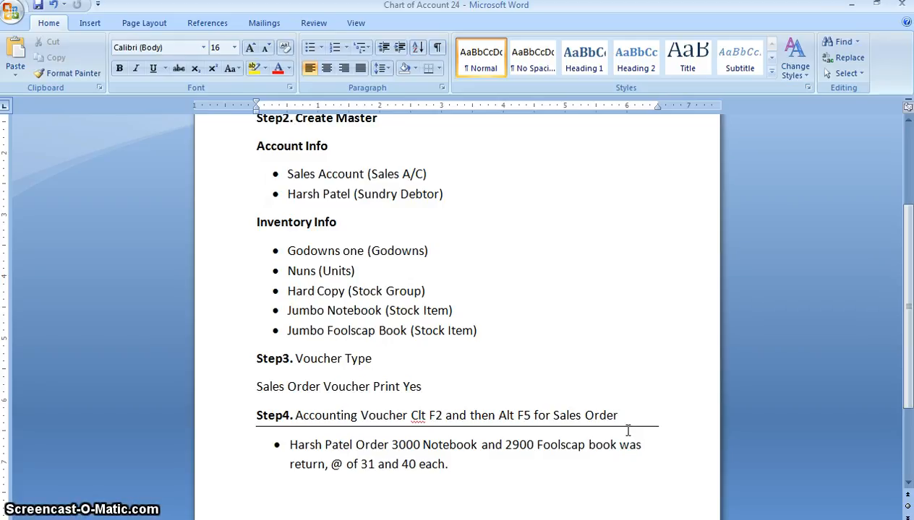
# Review the customer, item quantities and rates in the order example under Step4, and return to the document's beginning.
pyautogui.moveTo(906, 357); pyautogui.dragTo(907, 357)
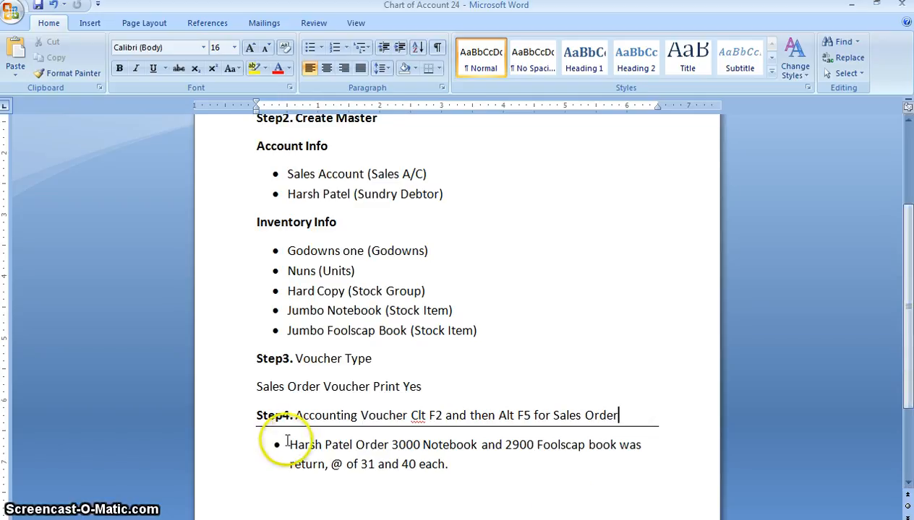
pyautogui.click(291, 443)
pyautogui.moveTo(291, 442); pyautogui.dragTo(350, 447)
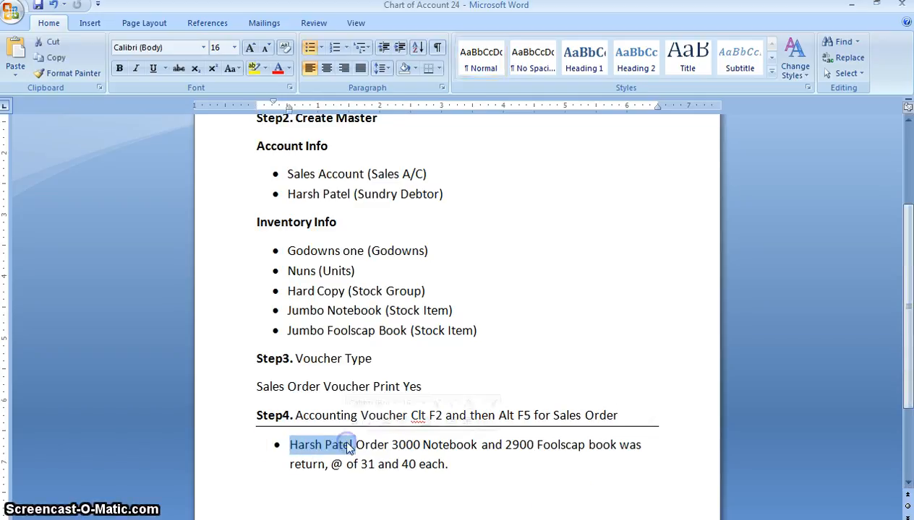
pyautogui.click(357, 445)
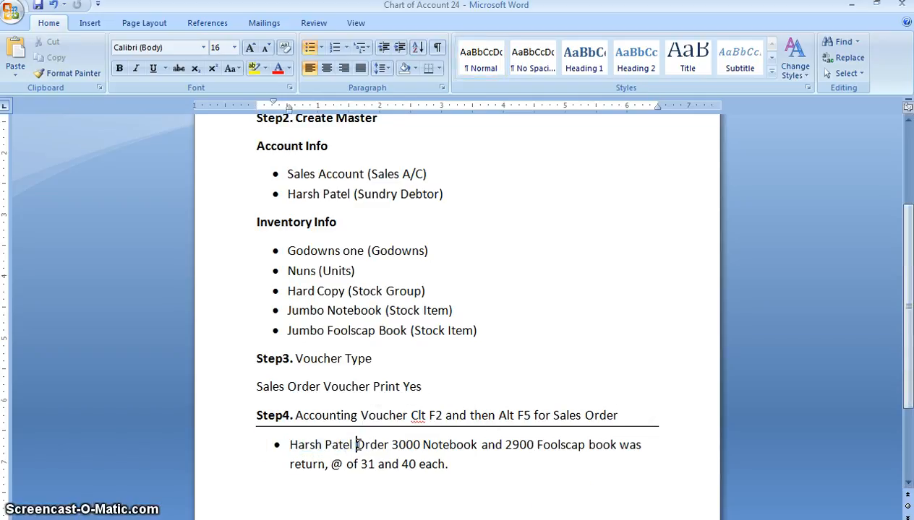
pyautogui.moveTo(356, 445); pyautogui.dragTo(564, 445)
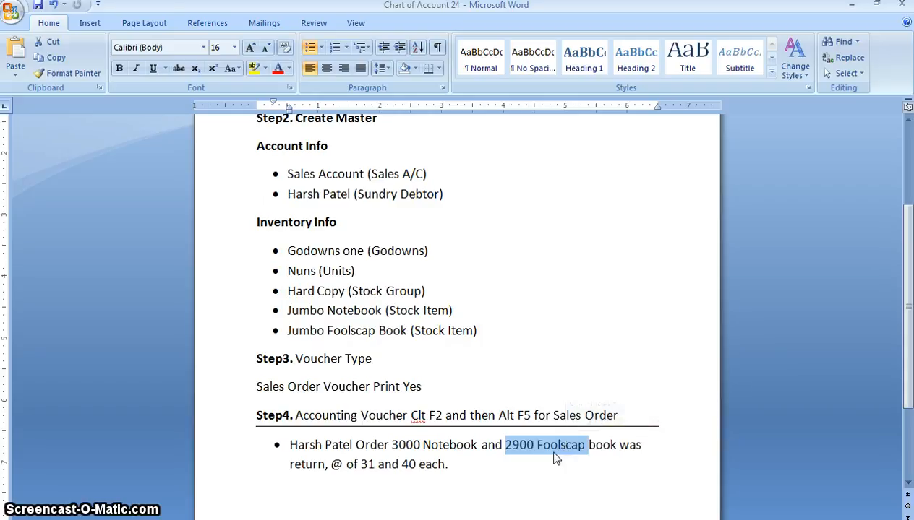
pyautogui.click(575, 455)
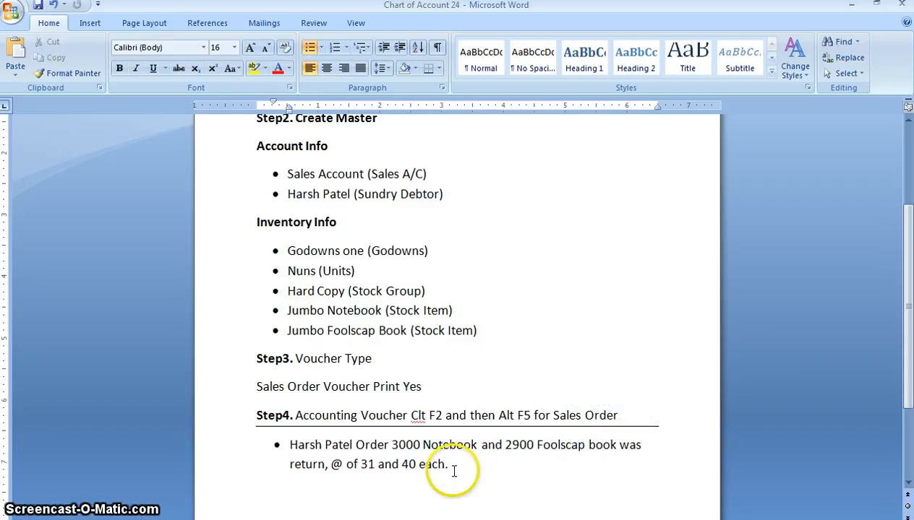
pyautogui.moveTo(448, 466); pyautogui.dragTo(364, 470)
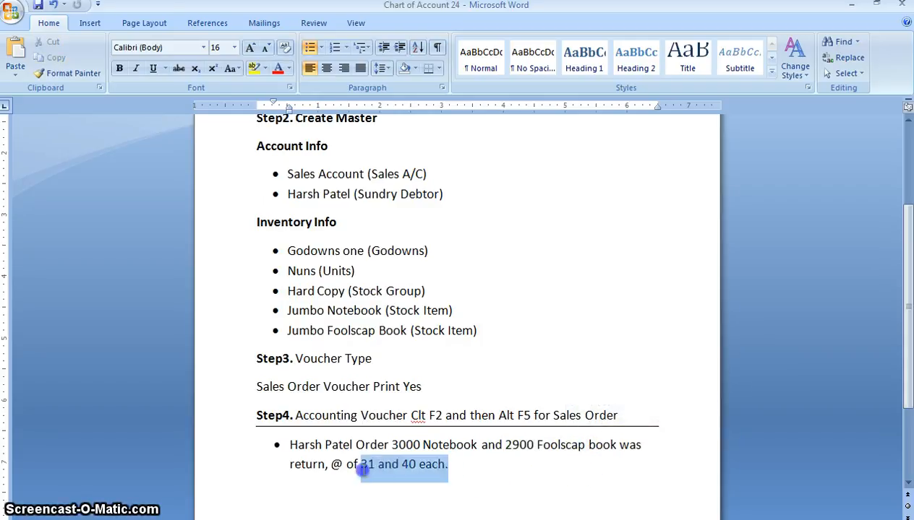
pyautogui.click(469, 469)
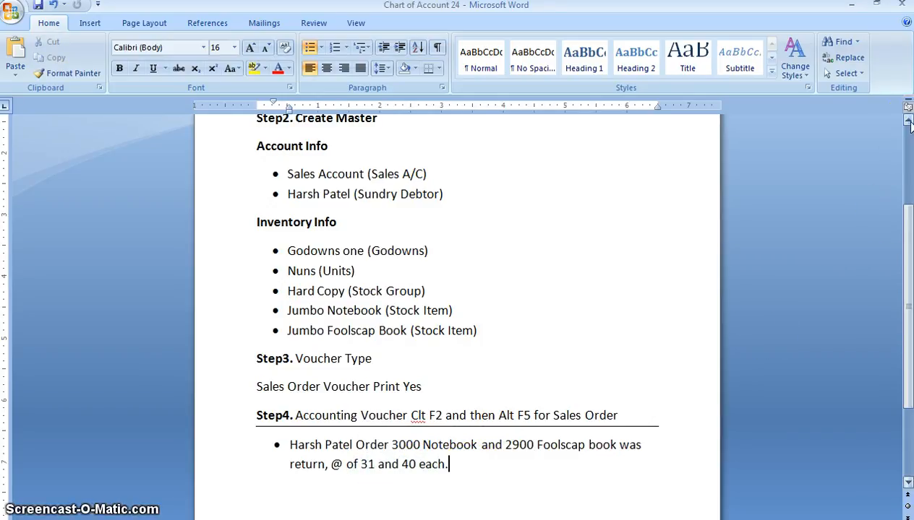
pyautogui.click(421, 443)
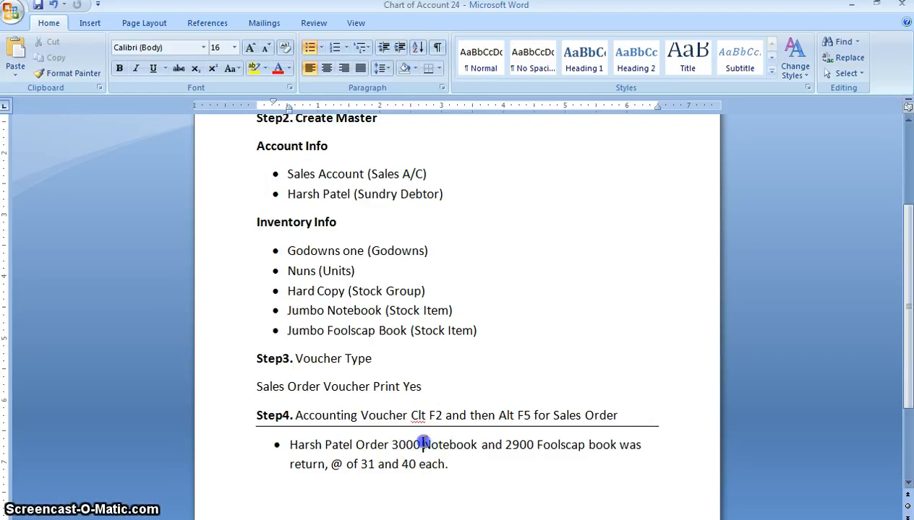
pyautogui.click(535, 438)
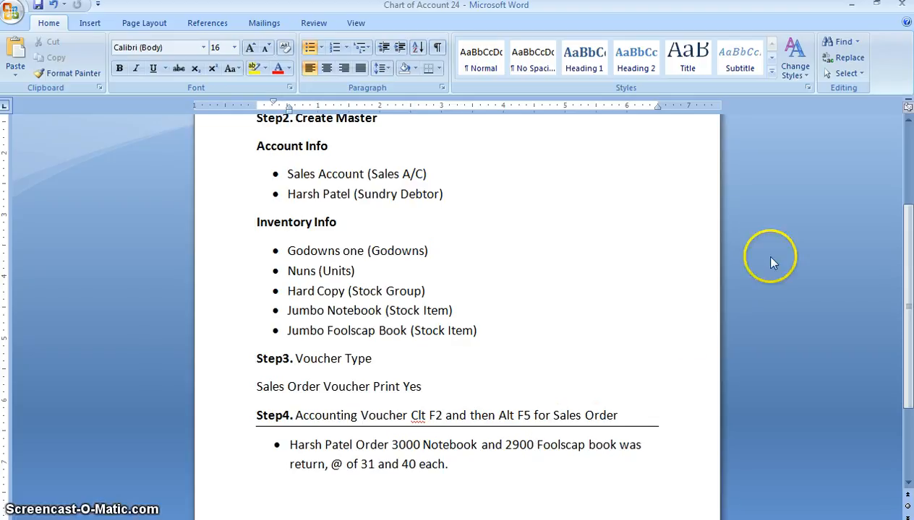
pyautogui.click(907, 128)
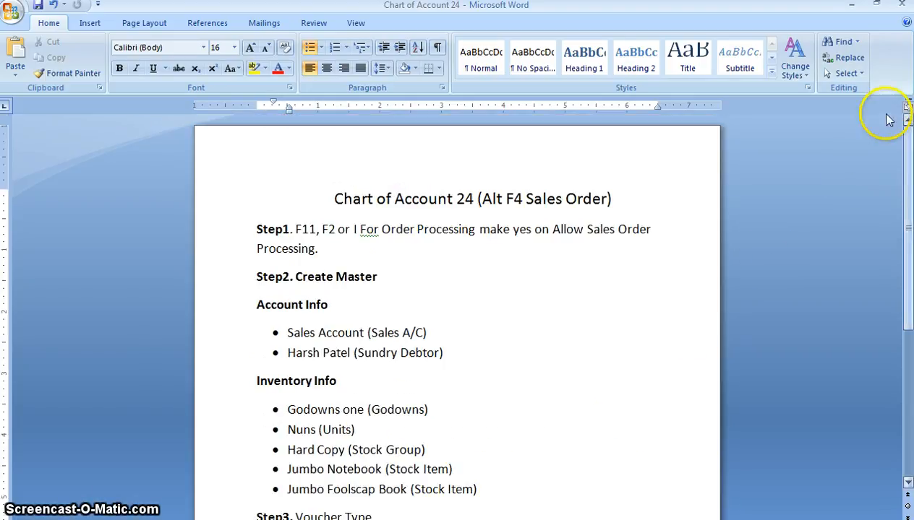
# Switch to Tally.ERP 9 and look through the existing ledgers in the list for altering a single ledger.
pyautogui.click(851, 4)
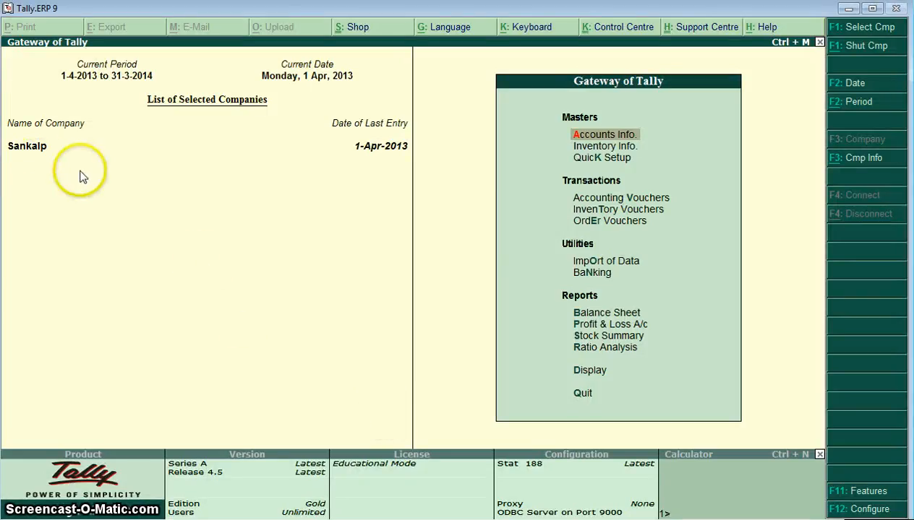
pyautogui.press('Return')
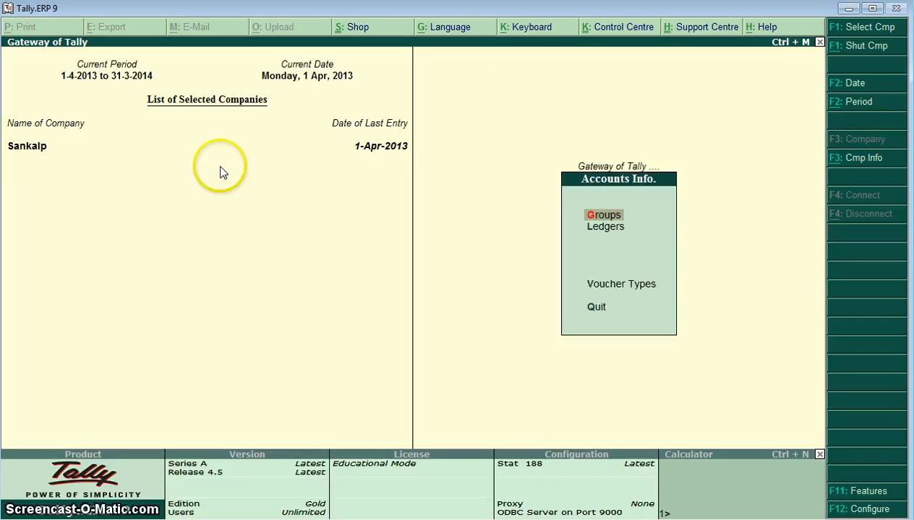
pyautogui.press('l')
pyautogui.press('a')
pyautogui.press('Down')
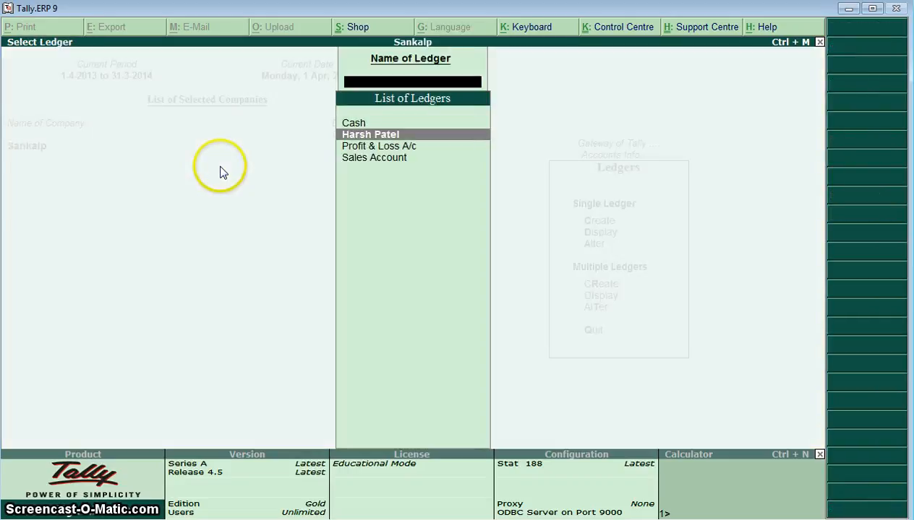
pyautogui.press('Down')
pyautogui.press('Up')
pyautogui.press('Down')
pyautogui.press('Down')
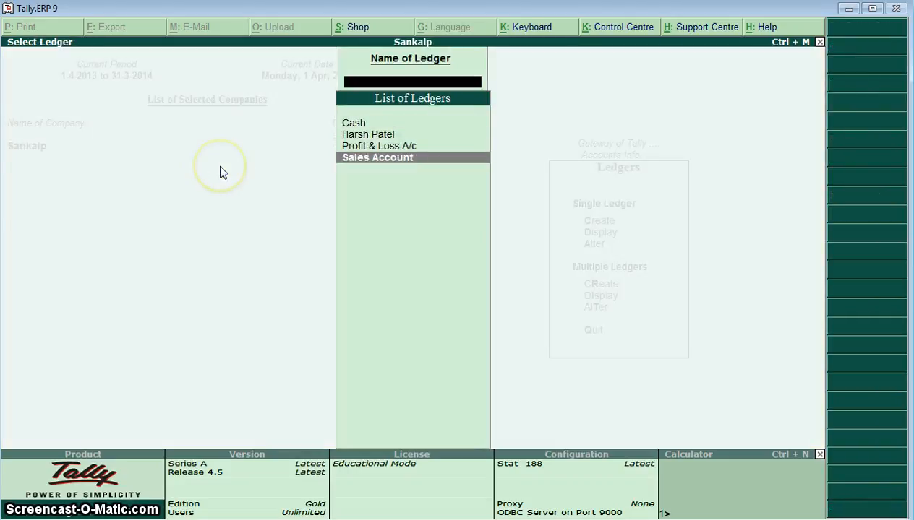
pyautogui.press('Escape')
pyautogui.press('Escape')
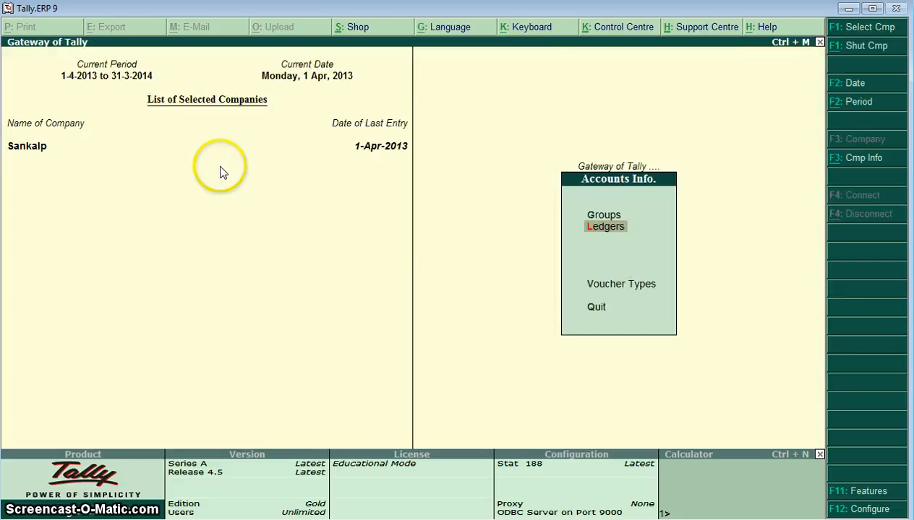
# Check the godowns available for alteration under the inventory masters, and return to the inventory masters.
pyautogui.press('Escape')
pyautogui.press('Down')
pyautogui.press('Return')
pyautogui.press('Down')
pyautogui.press('Down')
pyautogui.press('Down')
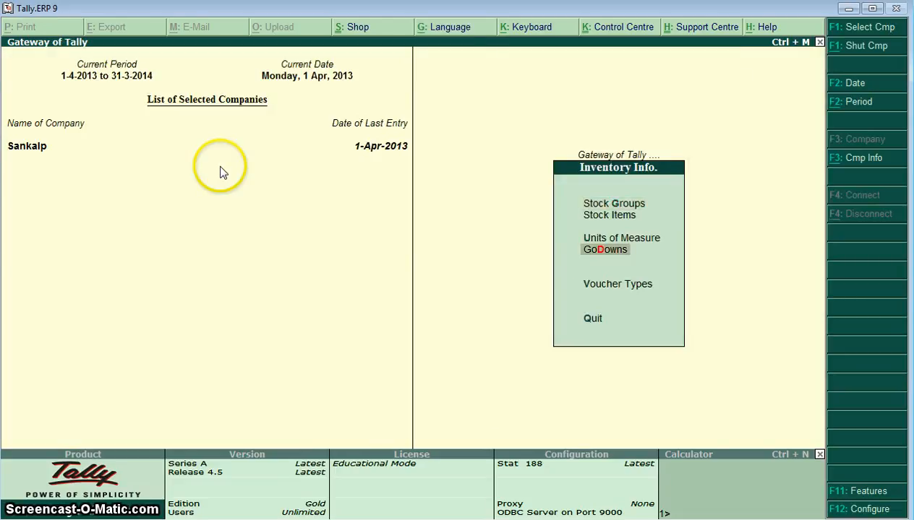
pyautogui.press('Return')
pyautogui.press('Down')
pyautogui.press('Down')
pyautogui.press('Return')
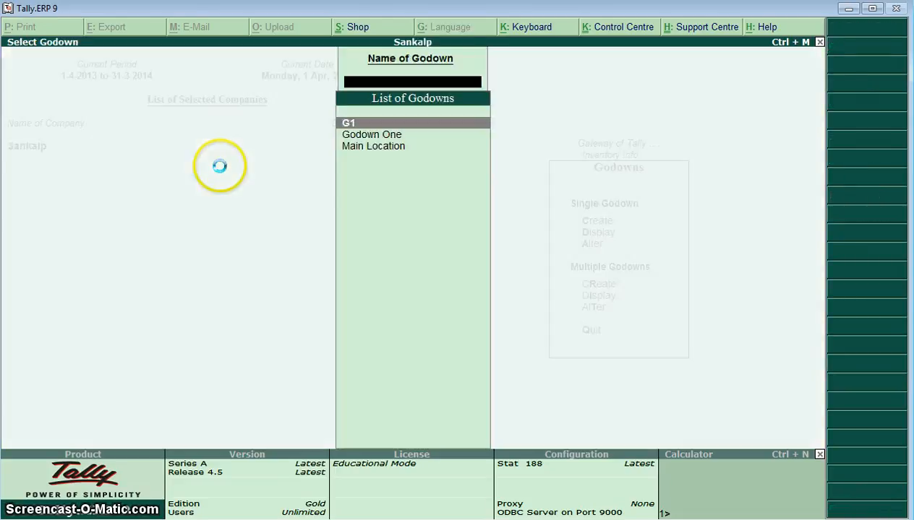
pyautogui.press('Escape')
pyautogui.press('Escape')
# Check the units of measure available for alteration under the inventory masters.
pyautogui.press('Up')
pyautogui.press('Return')
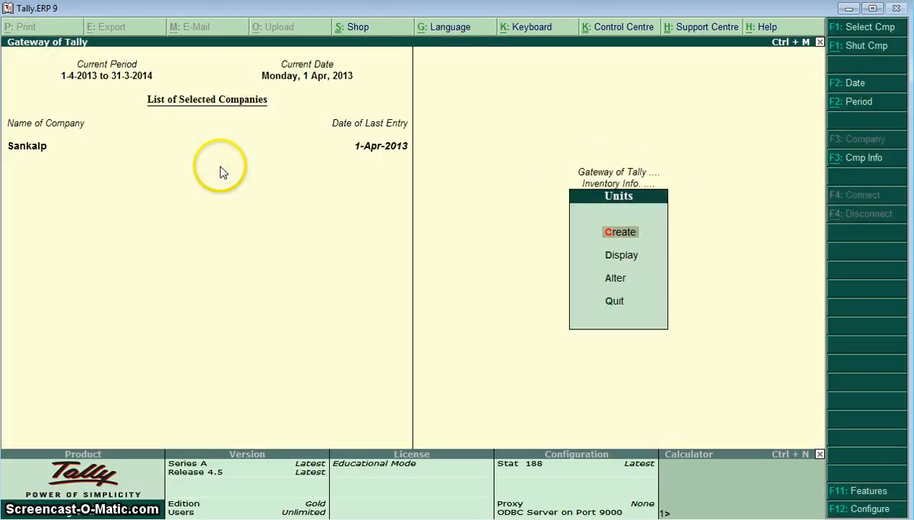
pyautogui.press('Down')
pyautogui.press('Down')
pyautogui.press('Return')
pyautogui.press('Escape')
pyautogui.press('Escape')
# Check the stock groups available for alteration under the inventory masters.
pyautogui.press('Up')
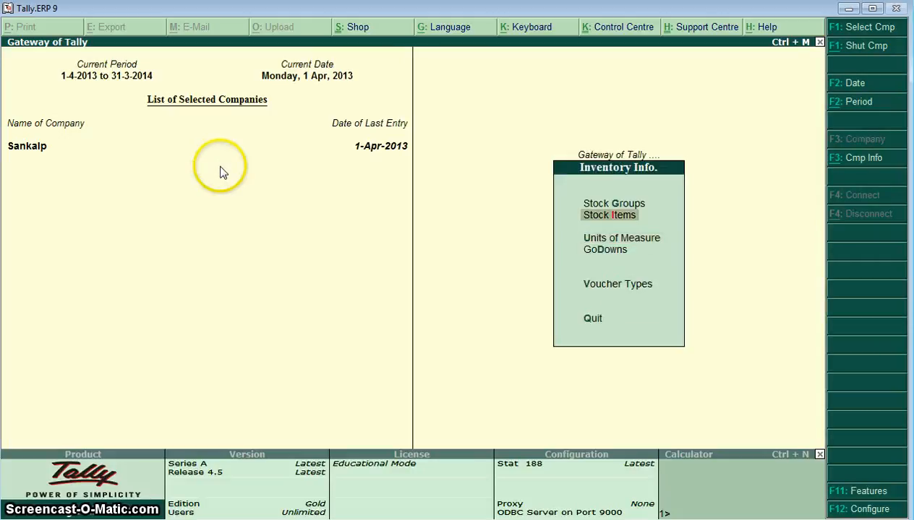
pyautogui.press('Up')
pyautogui.press('Return')
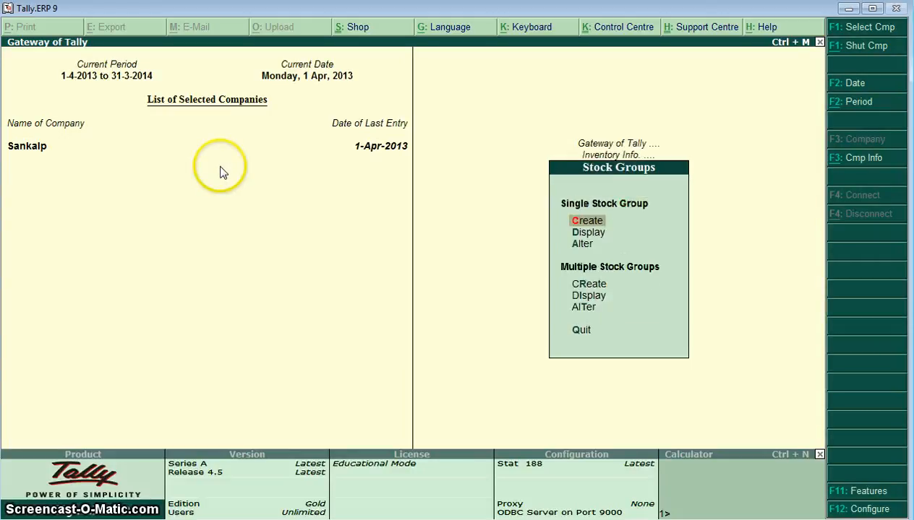
pyautogui.press('Down')
pyautogui.press('Down')
pyautogui.press('Return')
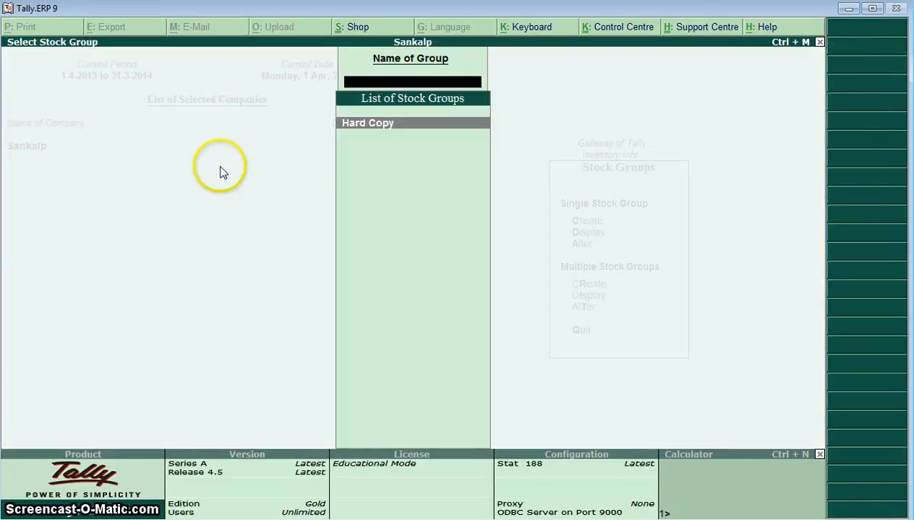
pyautogui.press('Escape')
pyautogui.press('Escape')
# Check the stock items available for alteration, and return to the Gateway of Tally.
pyautogui.press('Down')
pyautogui.press('Return')
pyautogui.press('Down')
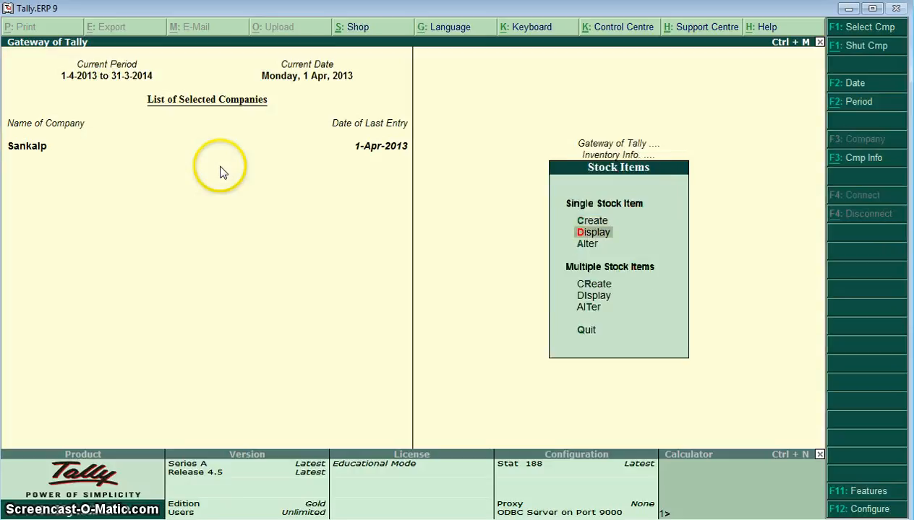
pyautogui.press('Down')
pyautogui.press('Return')
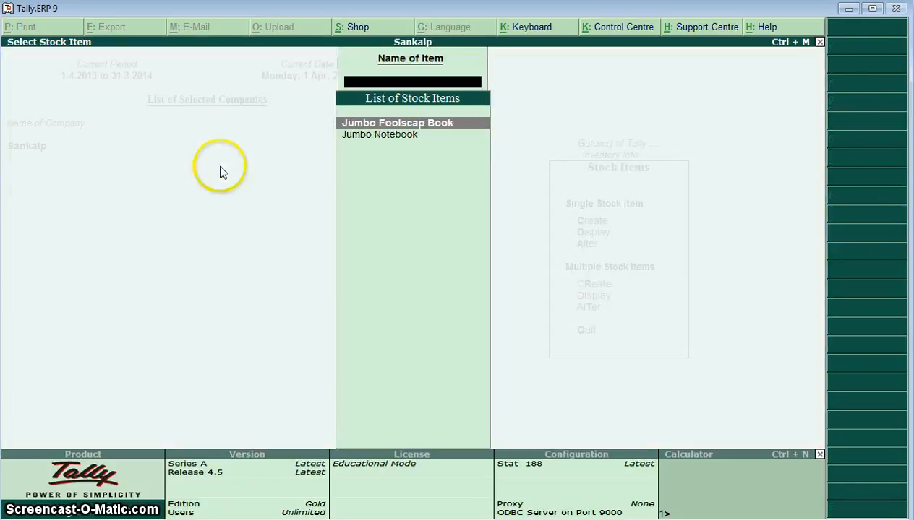
pyautogui.press('Down')
pyautogui.press('Escape')
pyautogui.press('Escape')
pyautogui.press('Escape')
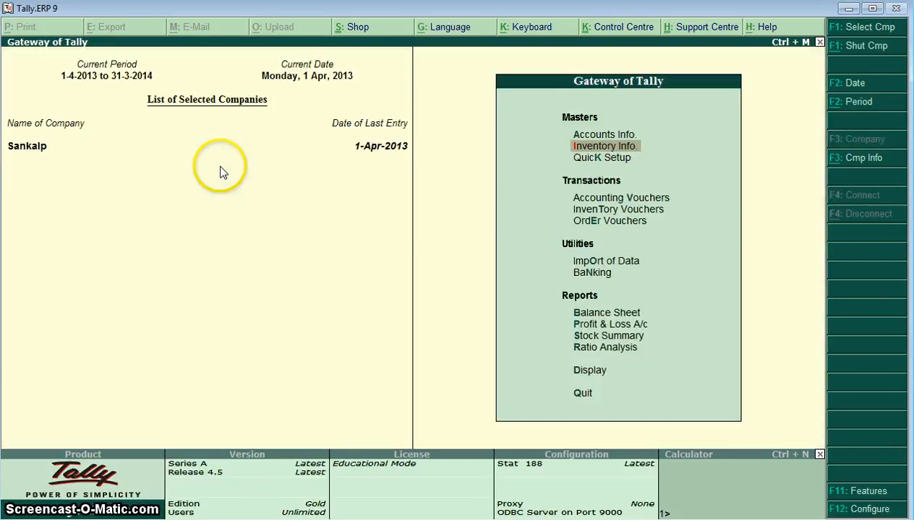
pyautogui.press('Down')
pyautogui.press('Down')
pyautogui.press('Up')
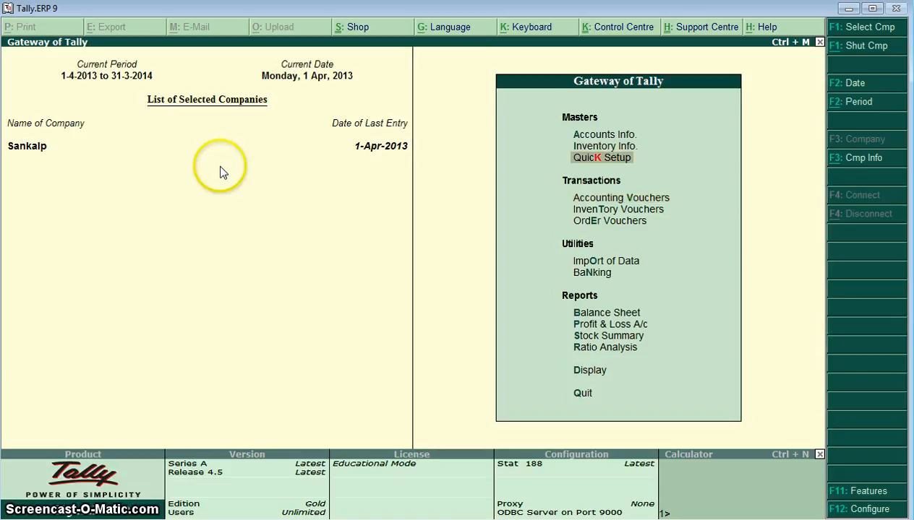
pyautogui.press('Up')
pyautogui.press('Up')
# Switch to the Word outline to reread the Step1 order processing instruction, and return to Tally.ERP 9.
pyautogui.hotkey('alt', 'Tab')
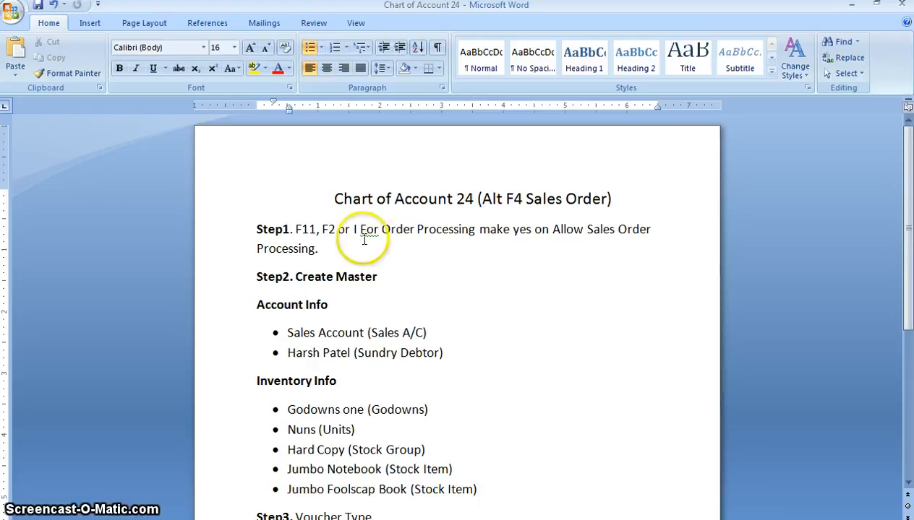
pyautogui.moveTo(290, 229); pyautogui.dragTo(379, 229)
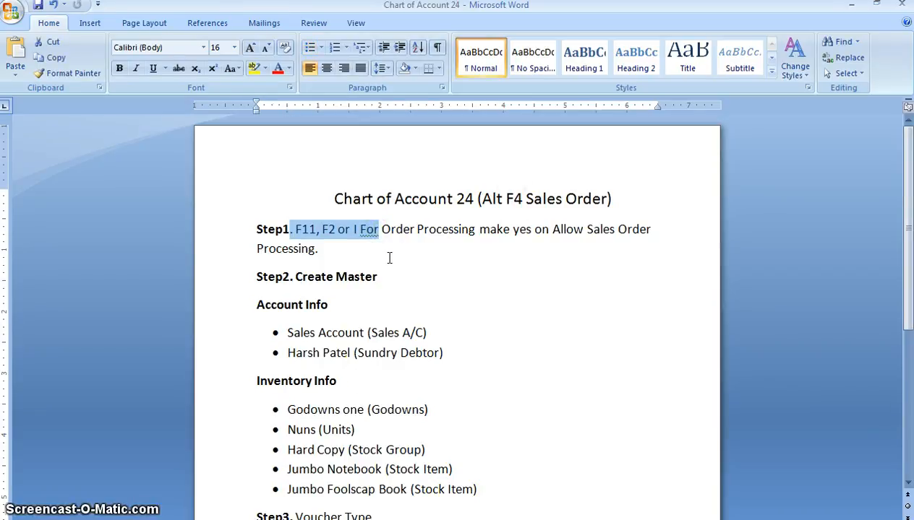
pyautogui.hotkey('alt', 'Tab')
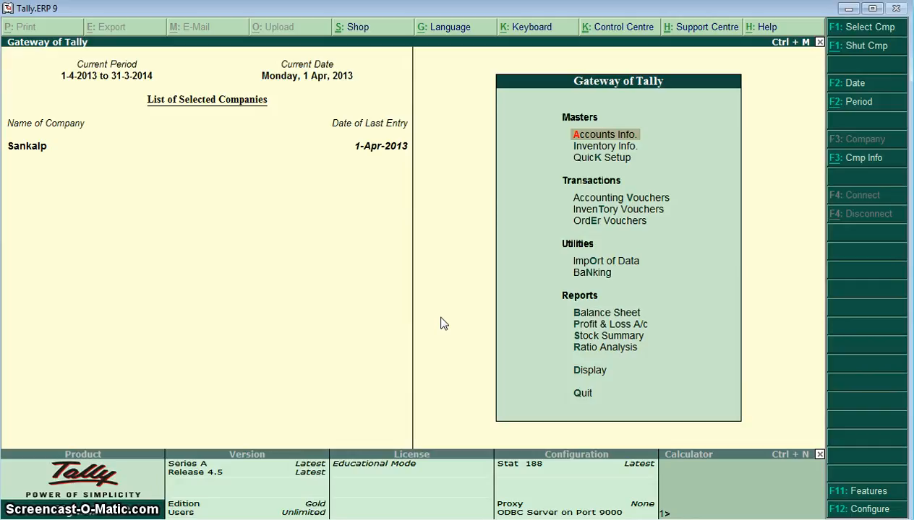
# Open the company's inventory features and set Allow Purchase Order Processing to Yes.
pyautogui.press('F11')
pyautogui.press('Down')
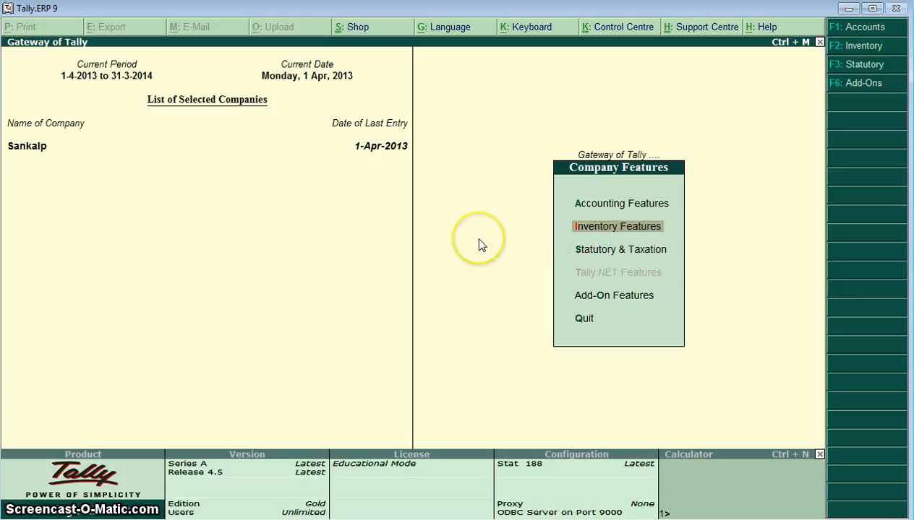
pyautogui.press('Return')
pyautogui.press('Return')
pyautogui.press('Return')
pyautogui.press('Return')
pyautogui.press('Return')
pyautogui.press('Return')
pyautogui.press('Return')
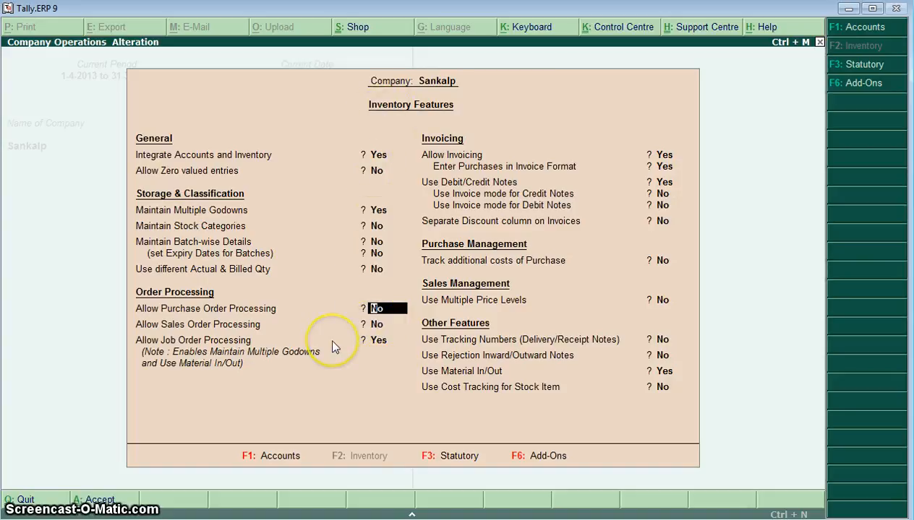
pyautogui.write('y')
pyautogui.press('Return')
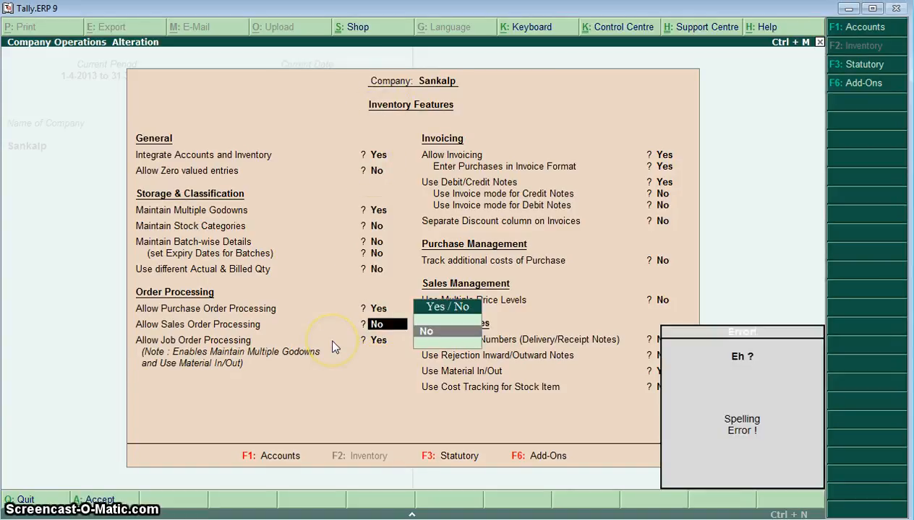
# Clear the mistyped entry for Allow Sales Order Processing and set it to Yes.
pyautogui.press('BackSpace')
pyautogui.press('BackSpace')
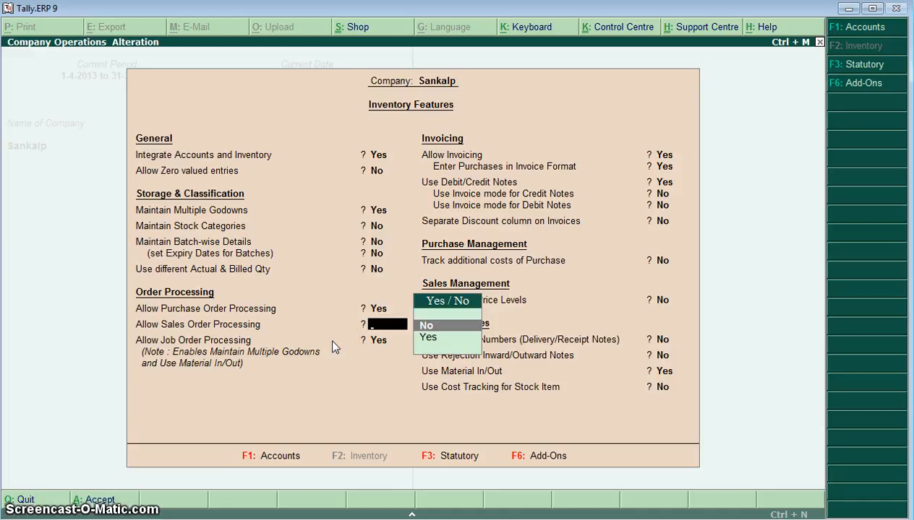
pyautogui.write('y')
pyautogui.press('Return')
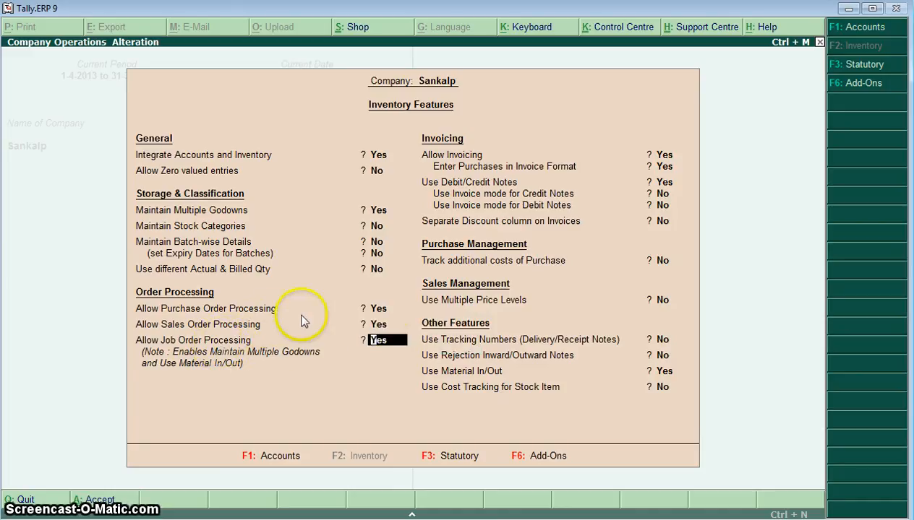
# Set Allow Purchase Order Processing and Allow Job Order Processing to No, and save the inventory features.
pyautogui.click(389, 309)
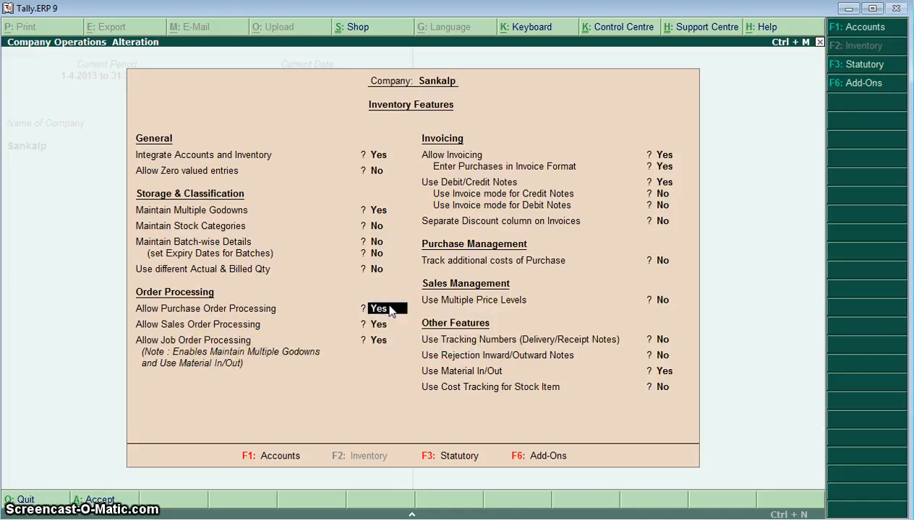
pyautogui.write('n')
pyautogui.press('Return')
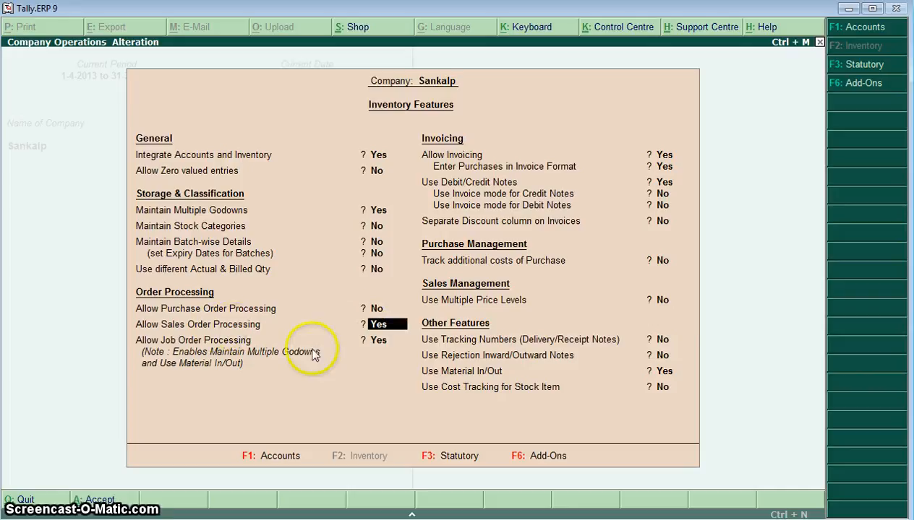
pyautogui.click(376, 344)
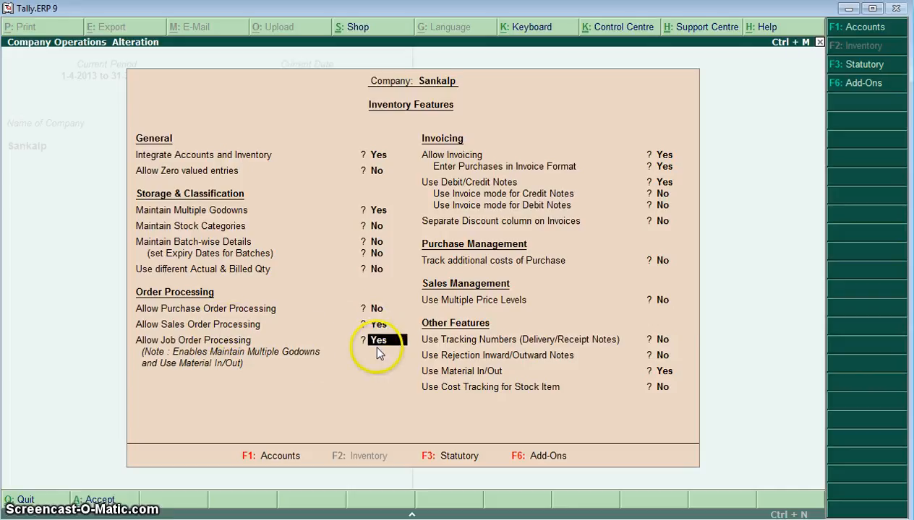
pyautogui.write('n')
pyautogui.press('Return')
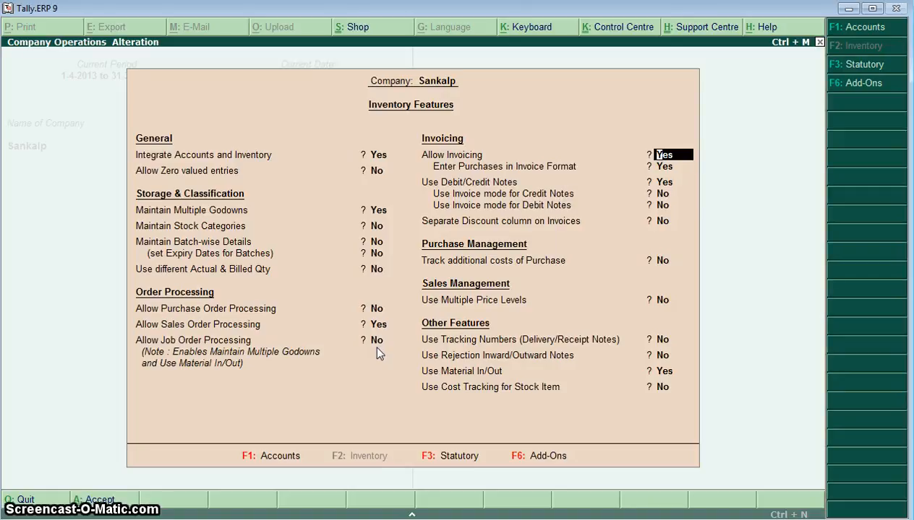
pyautogui.hotkey('ctrl', 'a')
pyautogui.press('Escape')
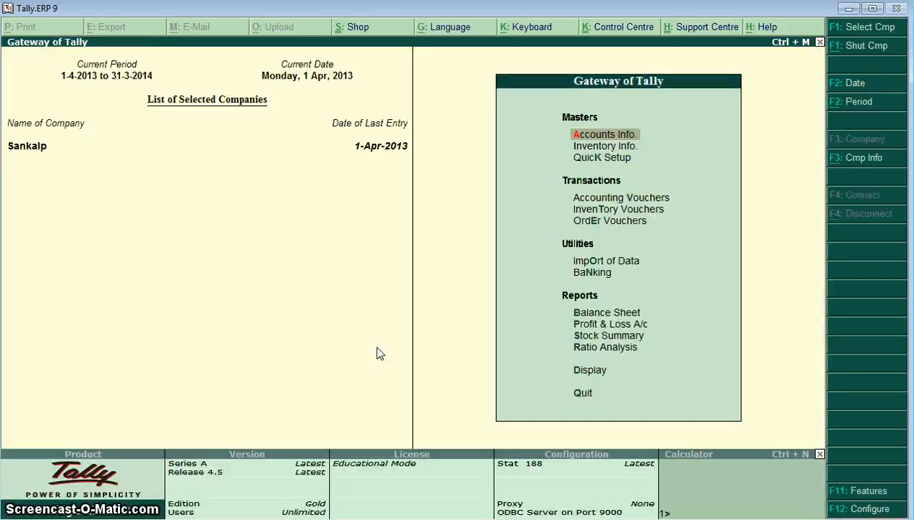
pyautogui.press('Down')
pyautogui.press('Down')
pyautogui.press('Up')
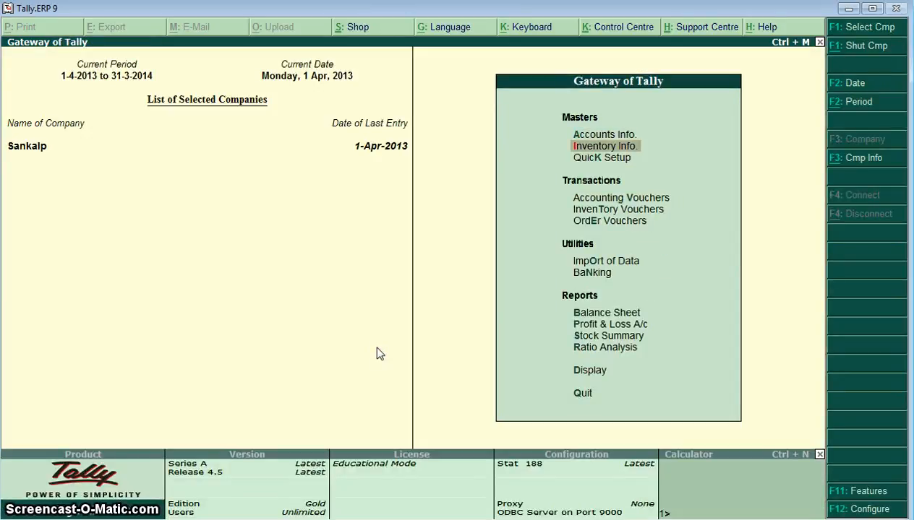
pyautogui.press('Up')
# Switch to the Word outline, review Step2 through Step4, and place the cursor at the end of the Step3 Voucher Type heading.
pyautogui.hotkey('alt', 'Tab')
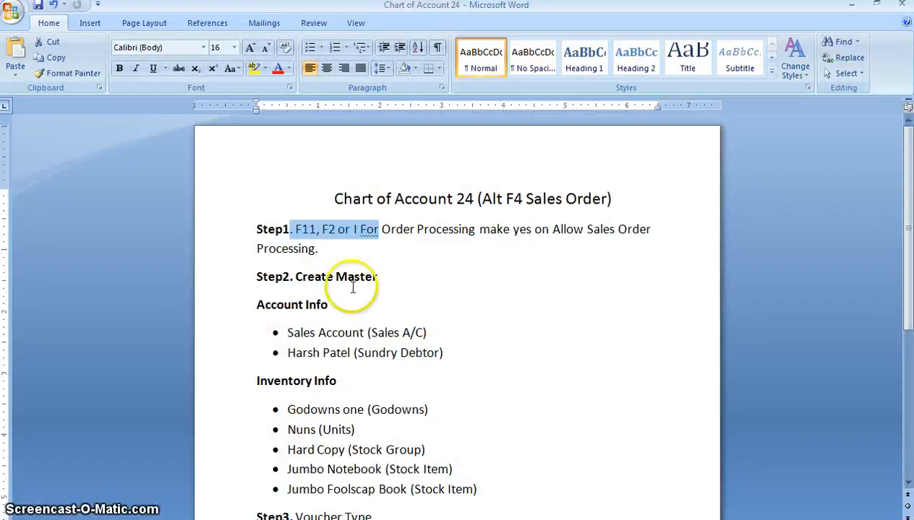
pyautogui.click(324, 351)
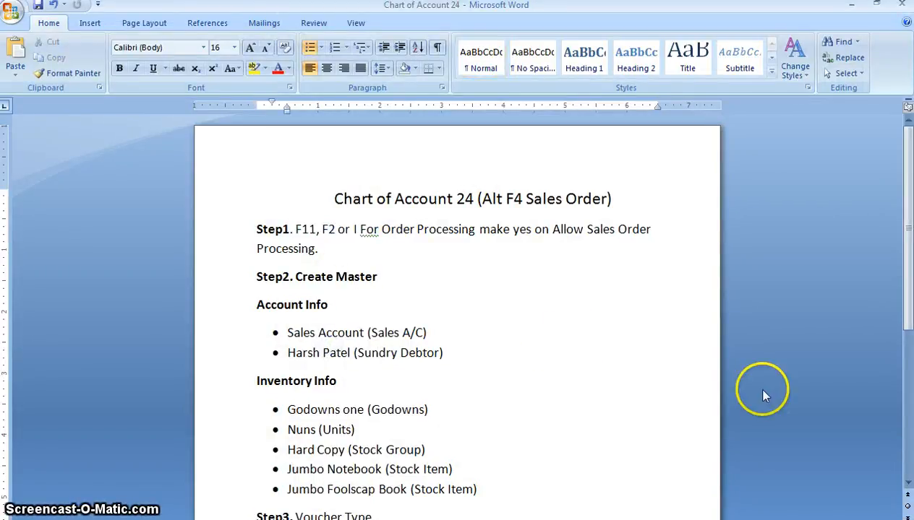
pyautogui.click(907, 483)
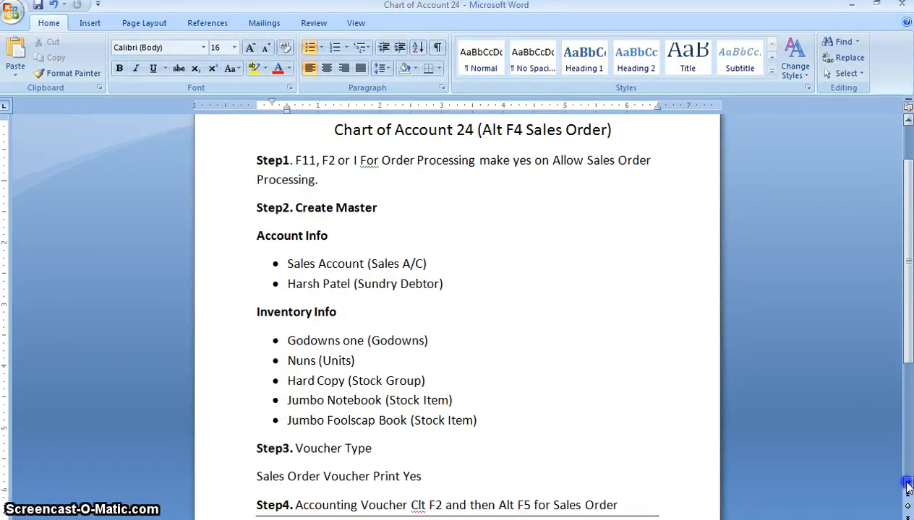
pyautogui.click(907, 486)
pyautogui.click(907, 486)
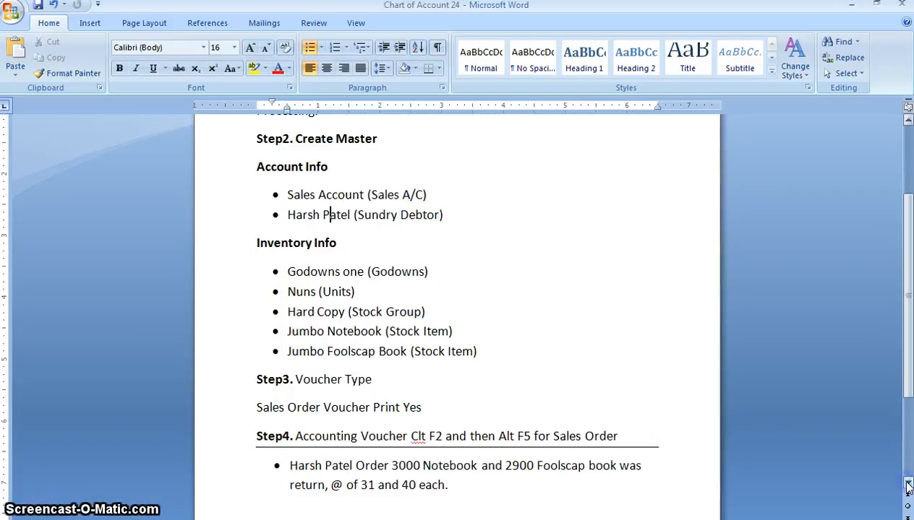
pyautogui.click(908, 486)
pyautogui.click(908, 486)
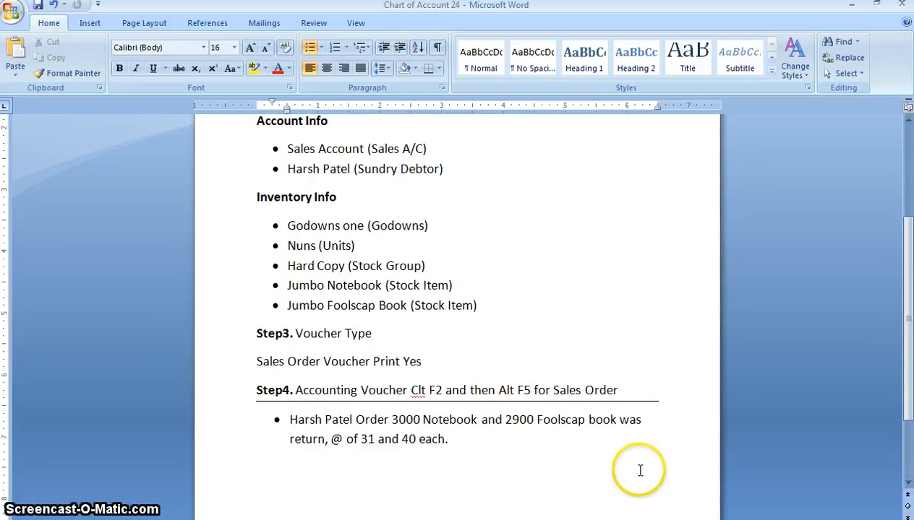
pyautogui.click(445, 339)
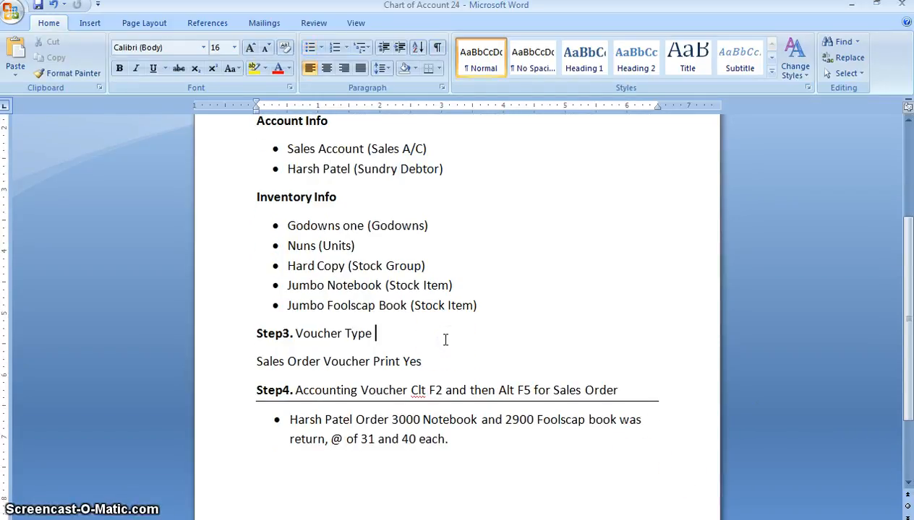
# Switch to Tally.ERP 9 and open the list of voucher types for alteration under Accounts Info.
pyautogui.click(268, 519)
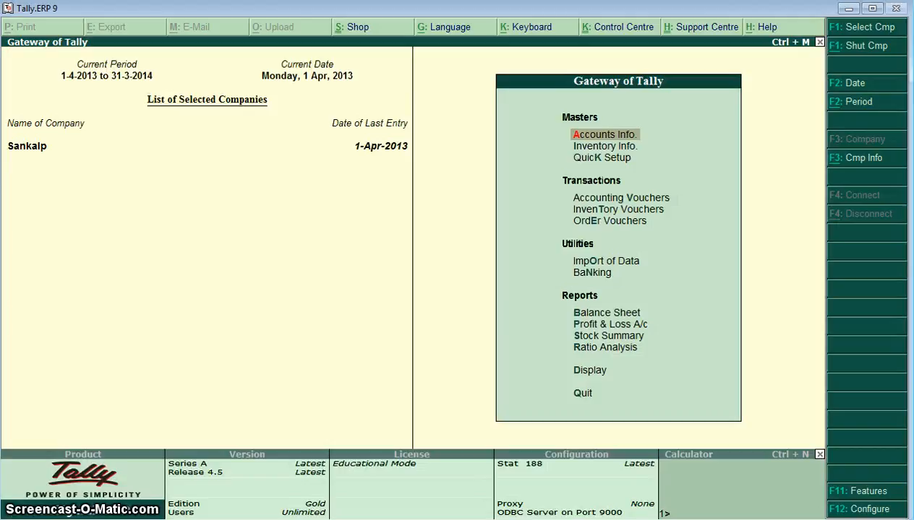
pyautogui.press('Return')
pyautogui.press('Down')
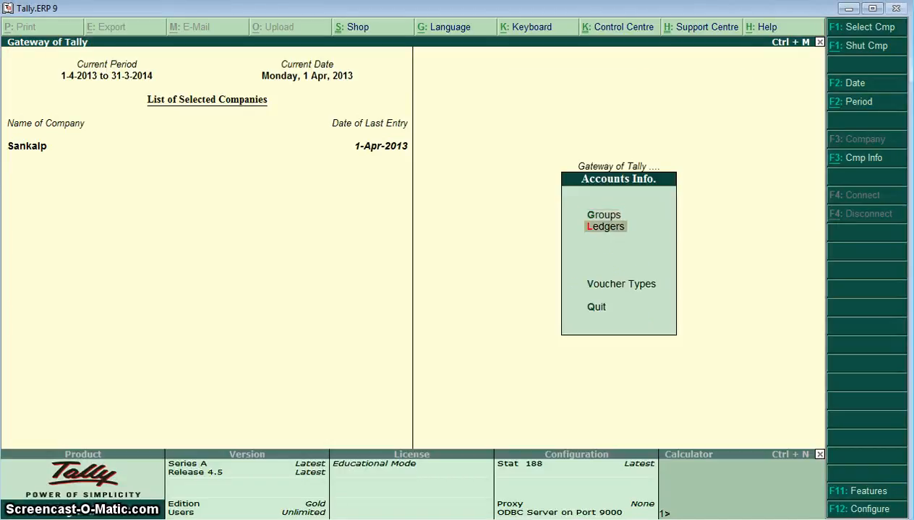
pyautogui.press('Down')
pyautogui.press('Down')
pyautogui.press('Up')
pyautogui.press('Return')
pyautogui.press('Down')
pyautogui.press('Down')
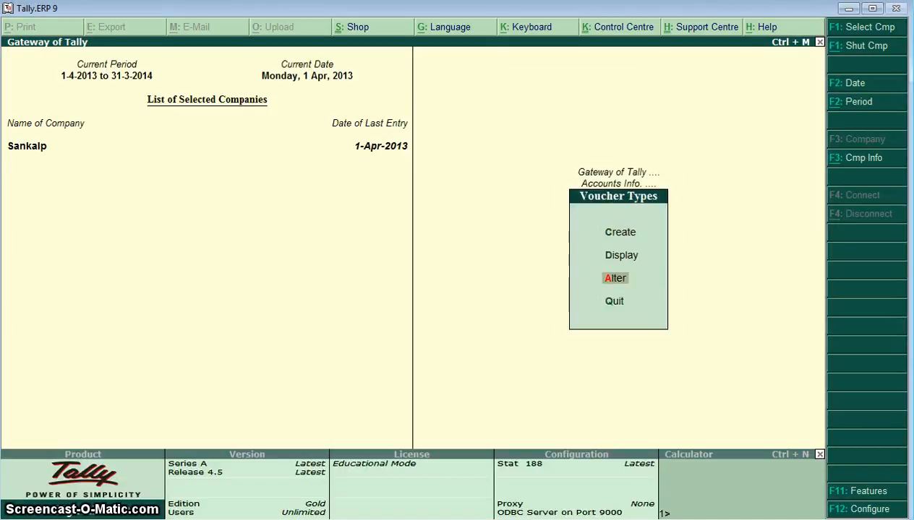
pyautogui.press('Return')
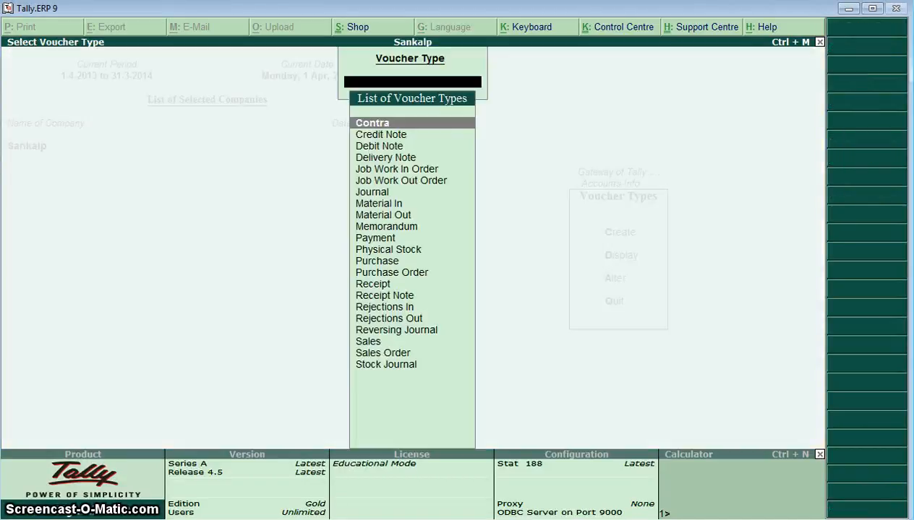
# Choose the Sales Order voucher type for alteration.
pyautogui.press('Down')
pyautogui.press('Down')
pyautogui.press('Down')
pyautogui.press('Down')
pyautogui.press('Down')
pyautogui.press('Down')
pyautogui.press('Down')
pyautogui.press('Down')
pyautogui.press('Down')
pyautogui.press('Down')
pyautogui.press('Down')
pyautogui.press('Down')
pyautogui.press('Down')
pyautogui.press('Down')
pyautogui.press('Down')
pyautogui.press('Down')
pyautogui.press('Down')
pyautogui.press('Down')
pyautogui.press('Down')
pyautogui.press('Down')
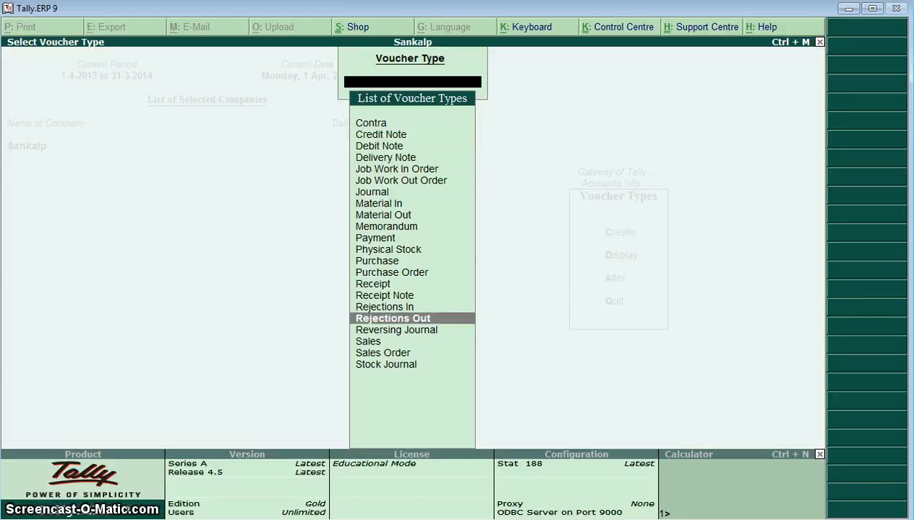
pyautogui.press('Return')
# Set Print after saving Voucher to Yes for the Sales Order voucher type, save it and return to the Gateway of Tally.
pyautogui.press('Return')
pyautogui.press('Return')
pyautogui.press('Return')
pyautogui.press('Return')
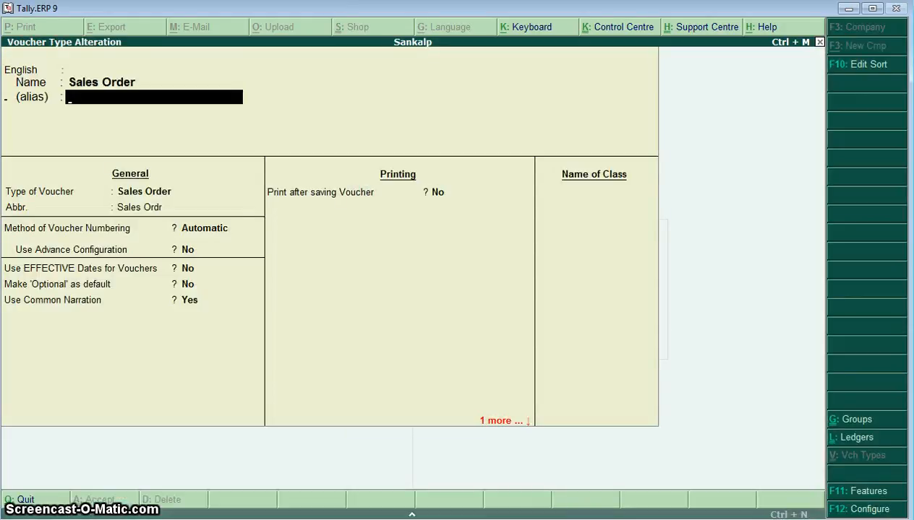
pyautogui.press('Return')
pyautogui.press('Return')
pyautogui.press('Return')
pyautogui.press('Return')
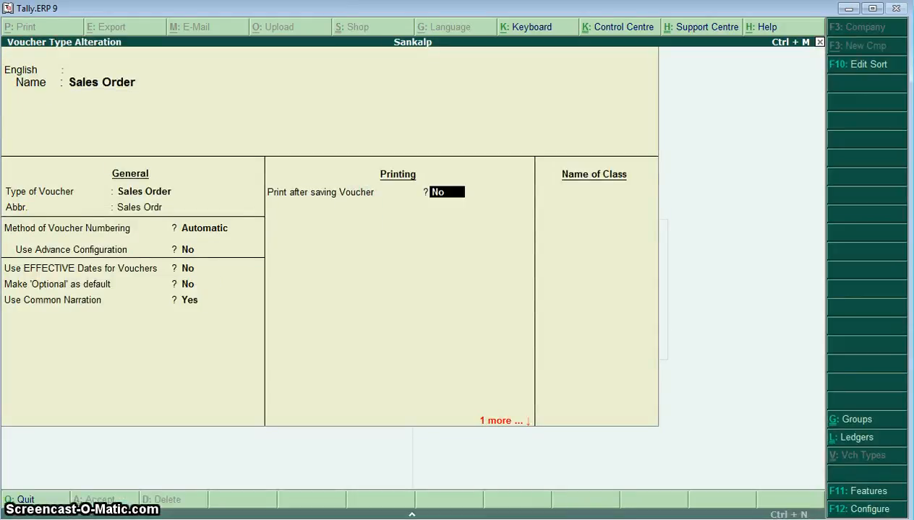
pyautogui.press('y')
pyautogui.press('Return')
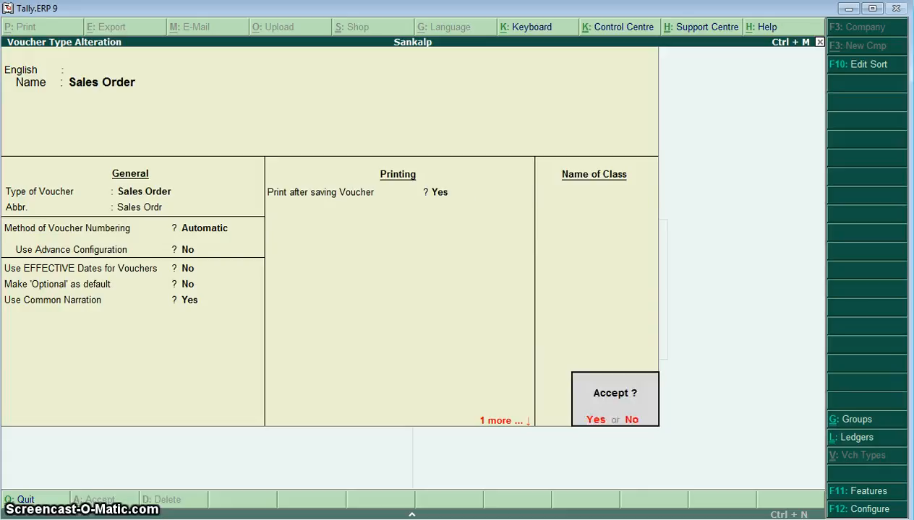
pyautogui.press('y')
pyautogui.press('Escape')
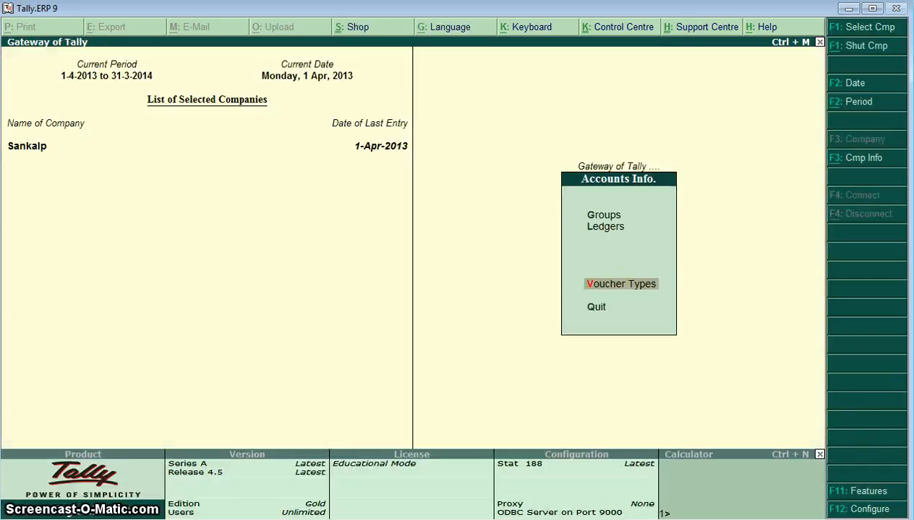
pyautogui.press('Escape')
# Open accounting voucher creation and switch it to the order vouchers to start a new Sales Order.
pyautogui.press('Down')
pyautogui.press('Down')
pyautogui.press('Down')
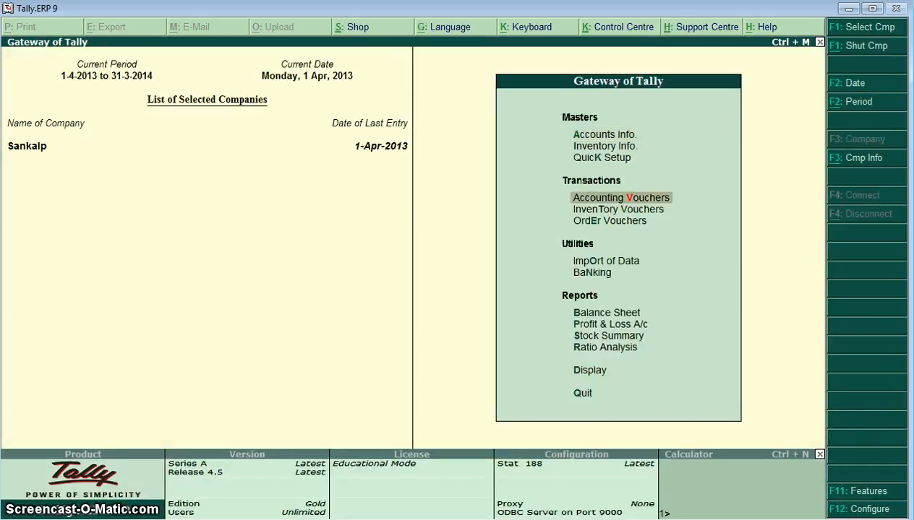
pyautogui.press('Return')
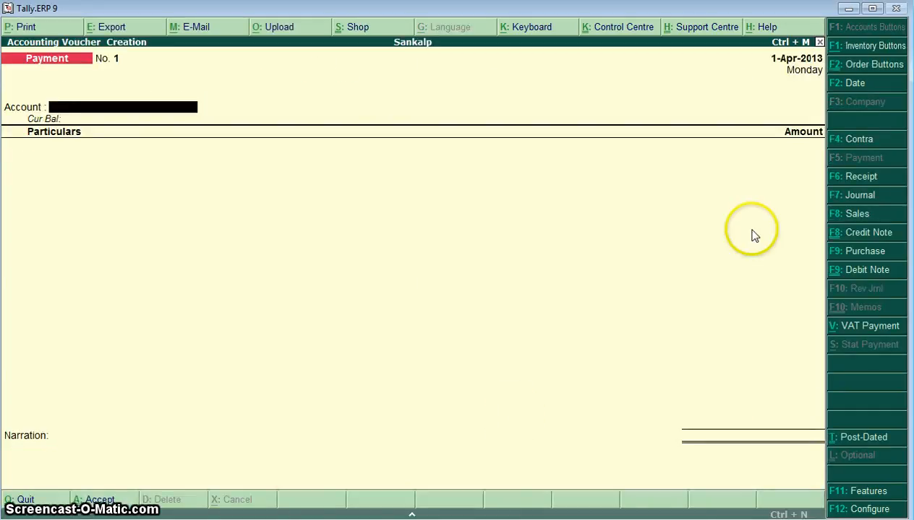
pyautogui.click(884, 66)
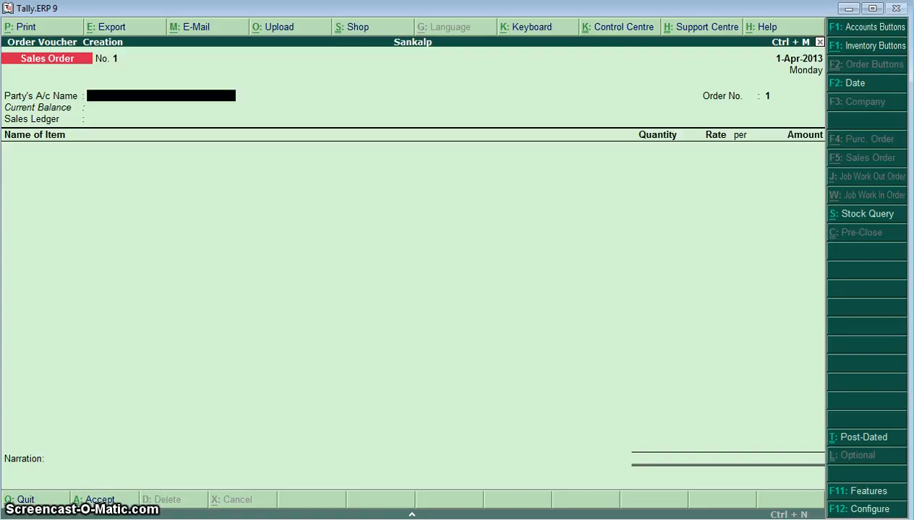
# Compare the Step4 shortcuts for order vouchers and Sales Order in the Word outline with the order voucher options in Tally.ERP 9.
pyautogui.hotkey('alt', 'Tab')
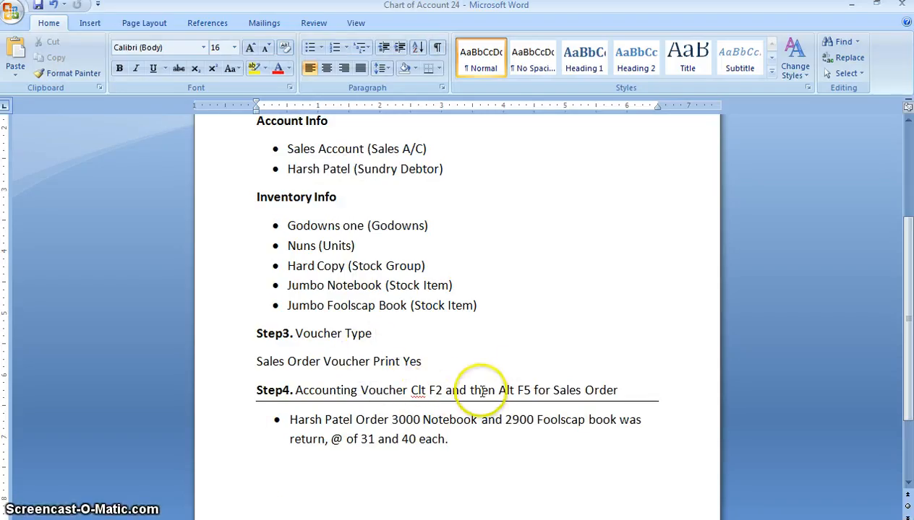
pyautogui.moveTo(411, 390); pyautogui.dragTo(443, 391)
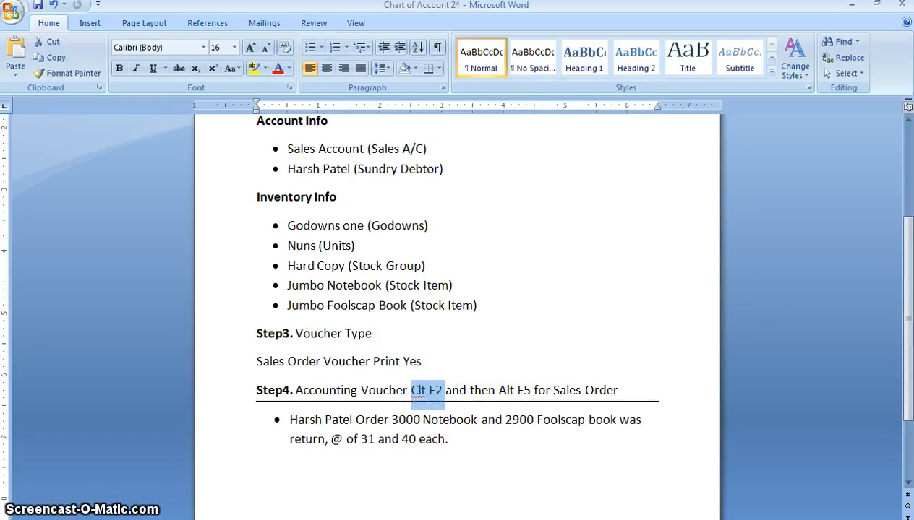
pyautogui.hotkey('alt', 'Tab')
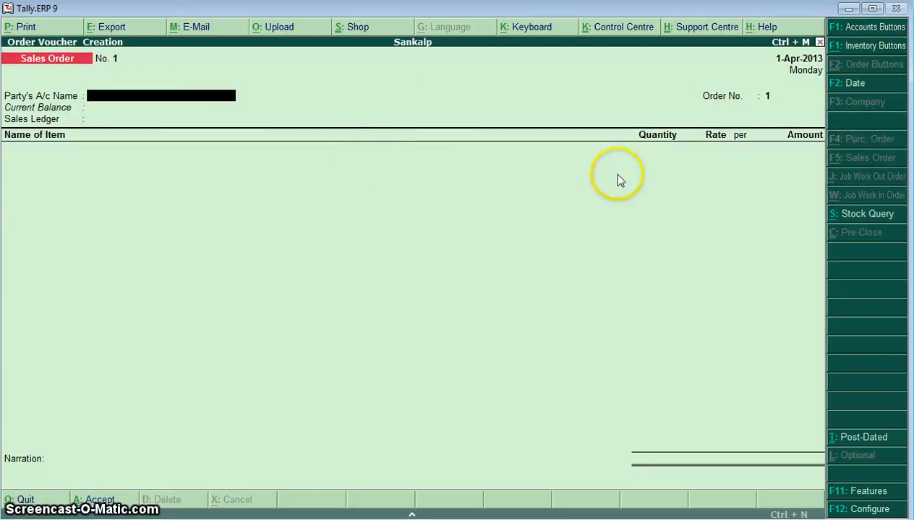
pyautogui.click(865, 159)
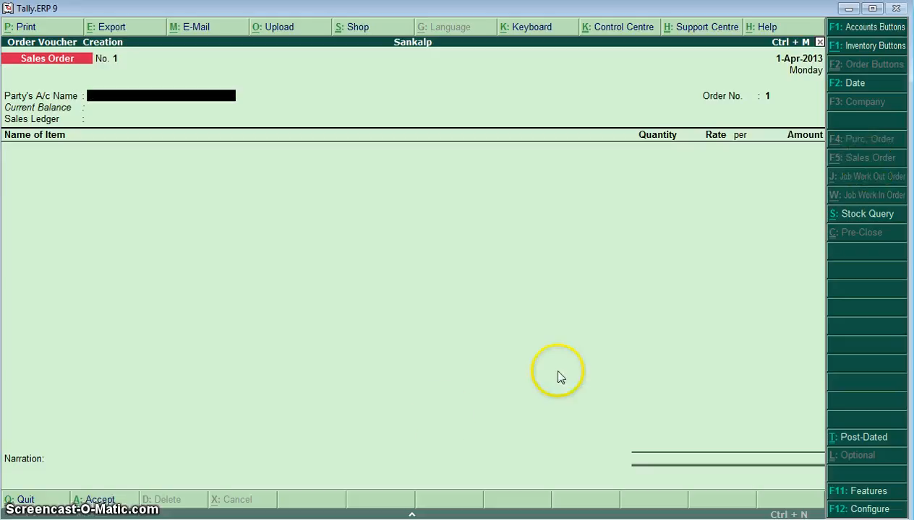
pyautogui.hotkey('alt', 'Tab')
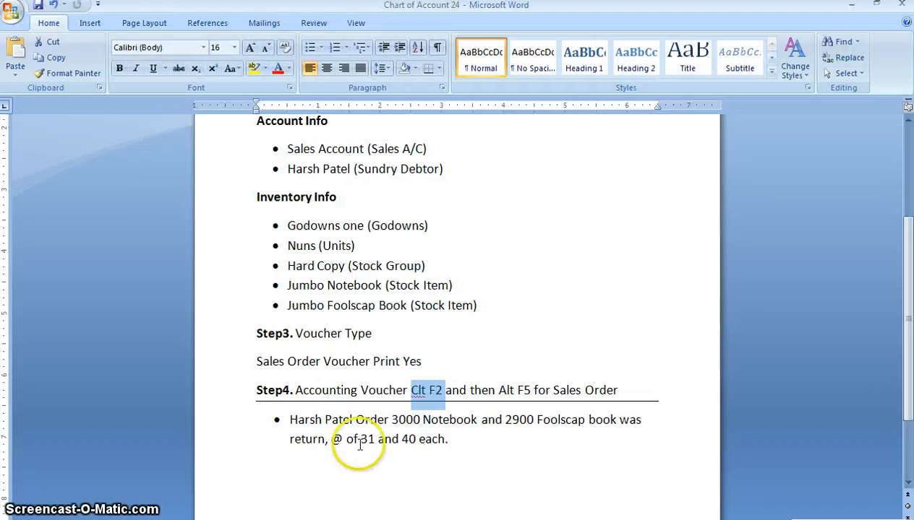
pyautogui.click(499, 389)
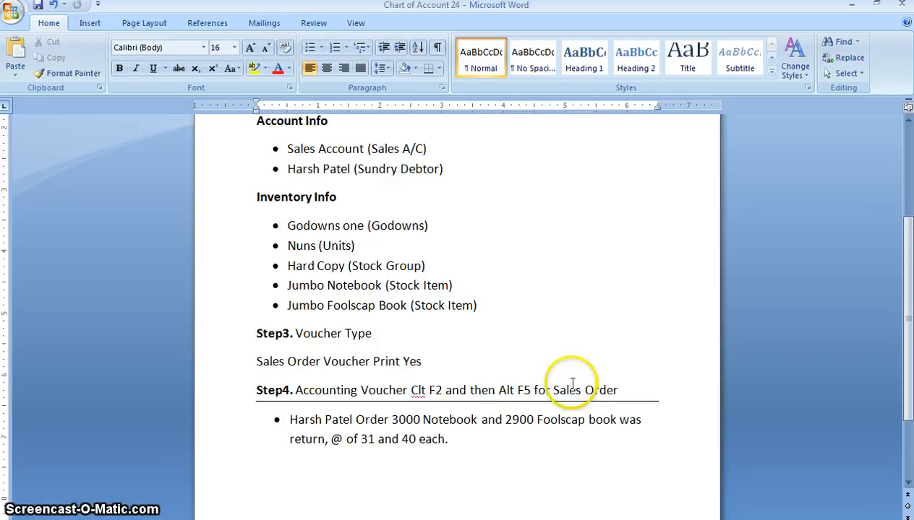
# Correct the Sales Order shortcut in the Word outline's title to Alt F5.
pyautogui.moveTo(909, 331); pyautogui.dragTo(910, 275)
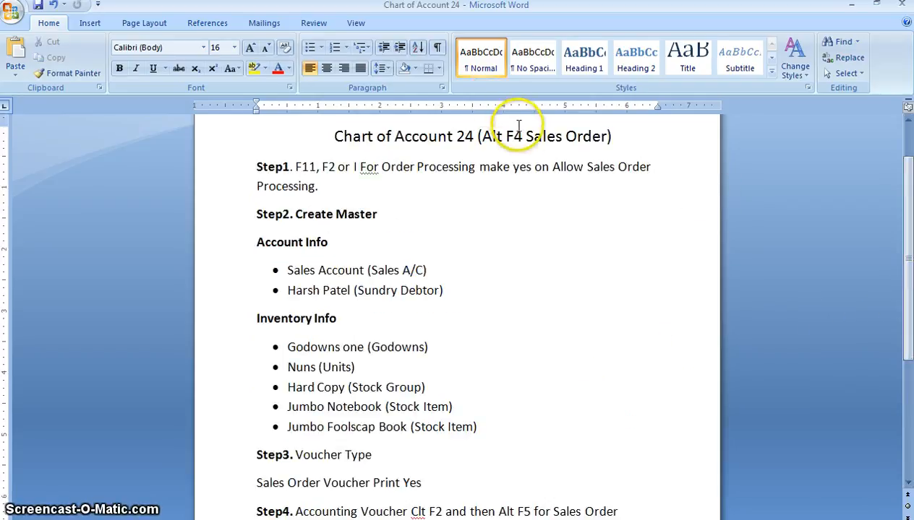
pyautogui.moveTo(528, 136); pyautogui.dragTo(521, 136)
pyautogui.press('Delete')
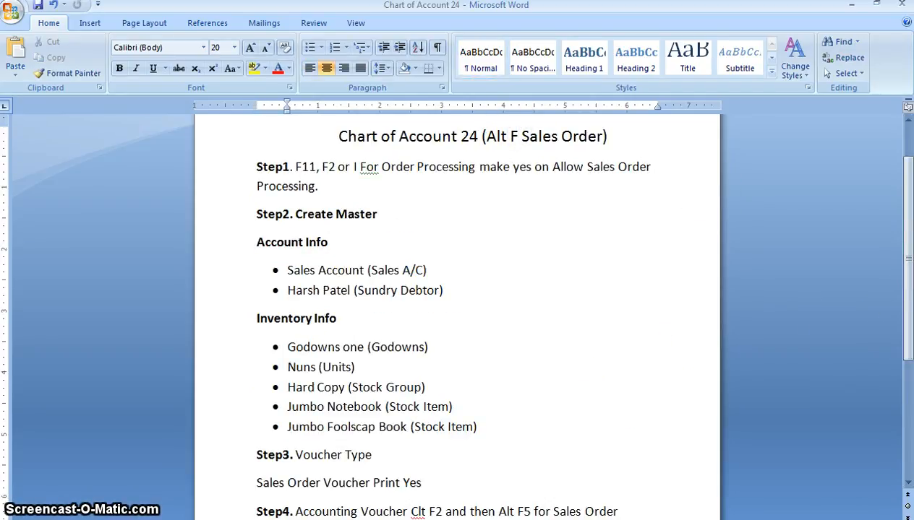
pyautogui.write('5')
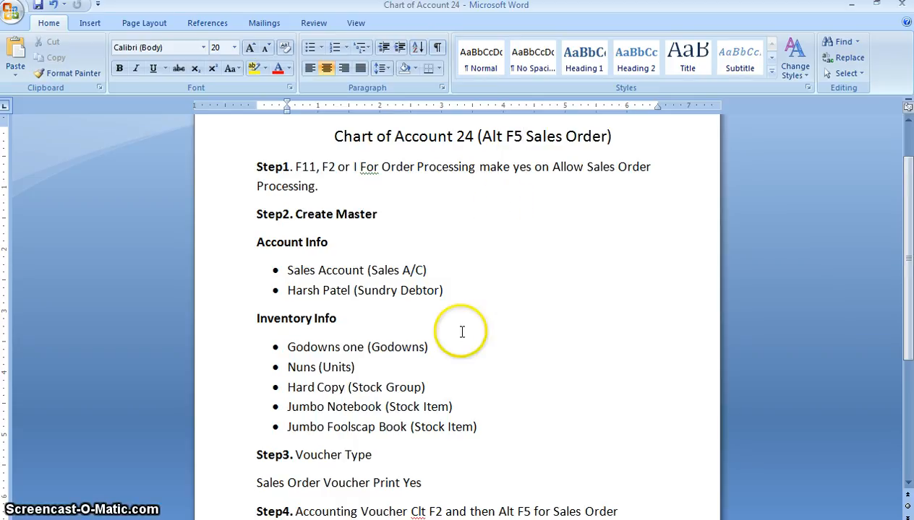
# Switch to Tally.ERP 9, fill in the customer's ledger, order number and Sales Account, and choose Jumbo Foolscap Book as the first item.
pyautogui.hotkey('alt', 'Tab')
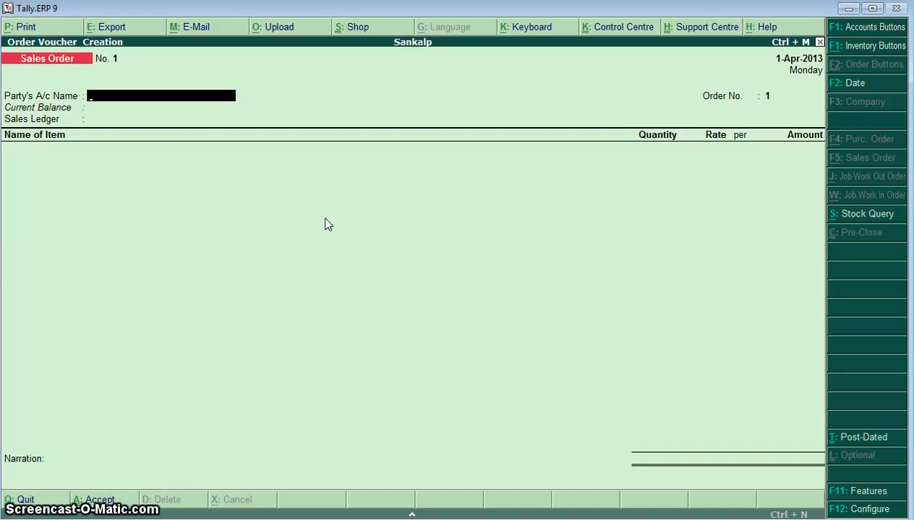
pyautogui.write('H')
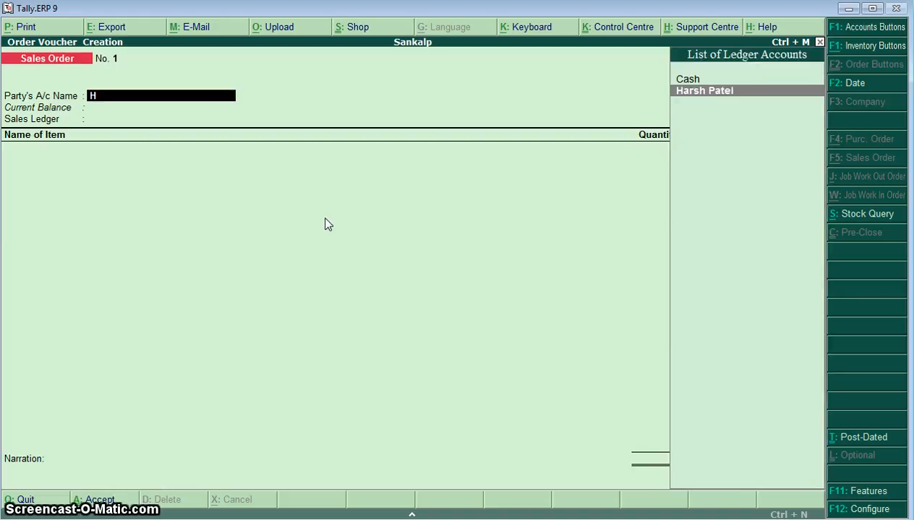
pyautogui.press('Return')
pyautogui.write('1')
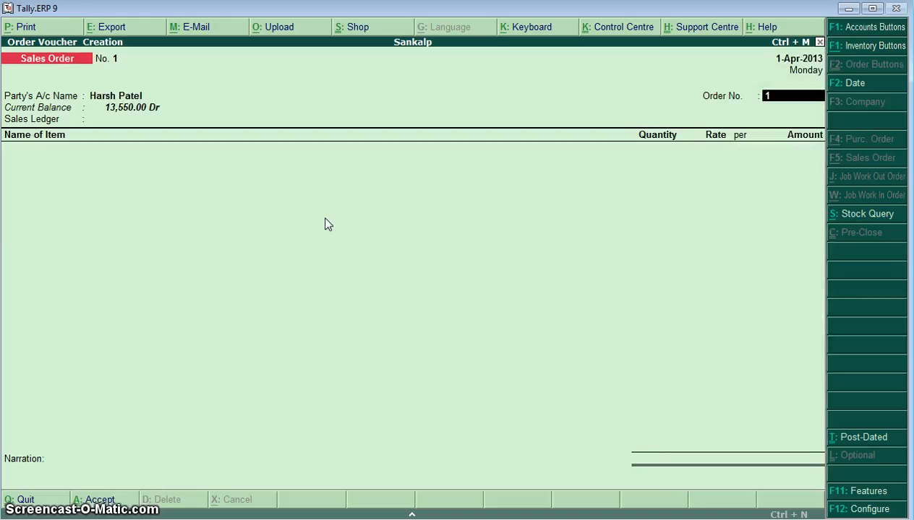
pyautogui.press('Return')
pyautogui.press('Return')
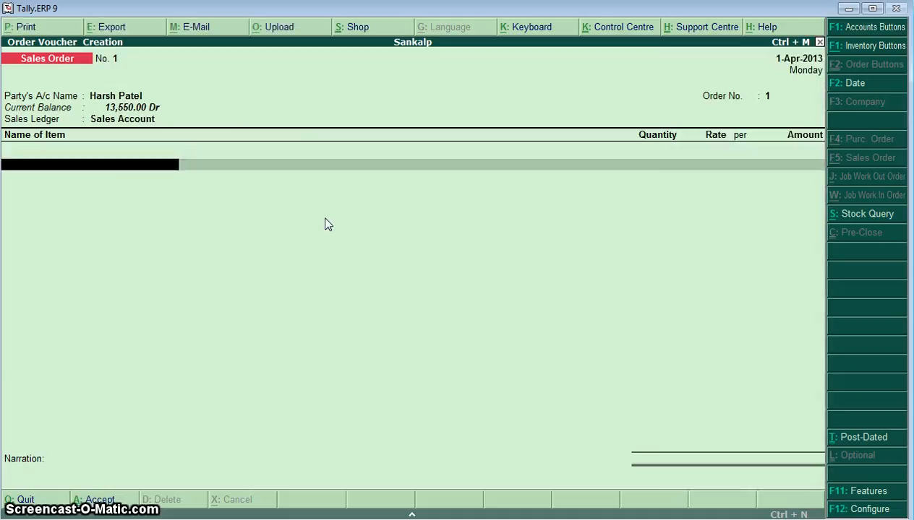
pyautogui.write('F')
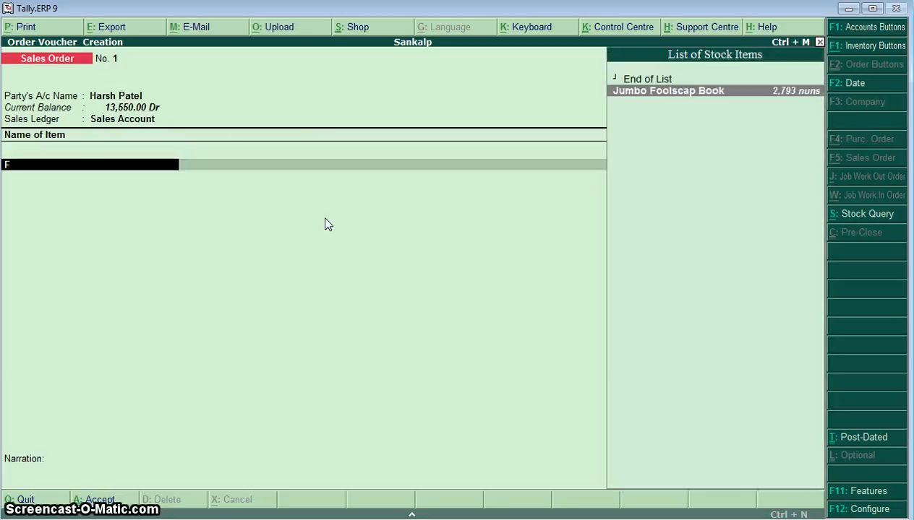
pyautogui.press('Return')
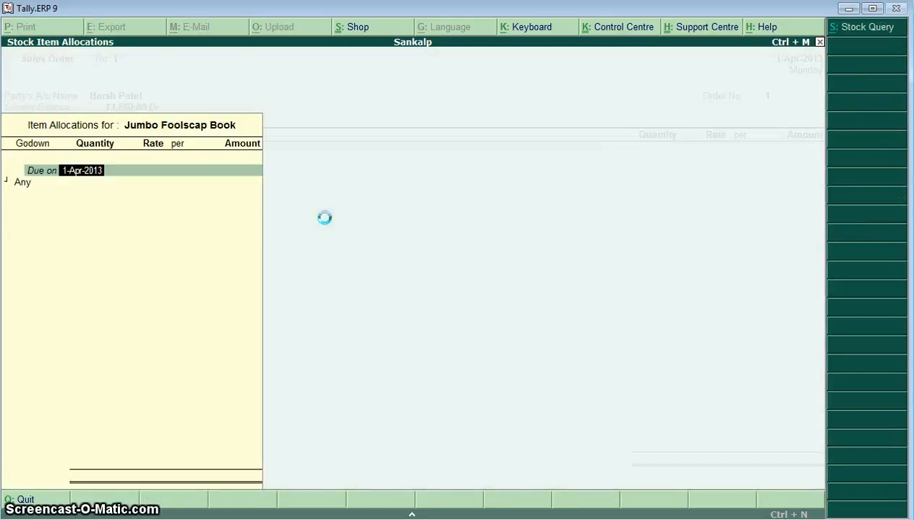
# Switch to the Word outline and examine the ordered quantities and rates given under Step4.
pyautogui.hotkey('alt', 'Tab')
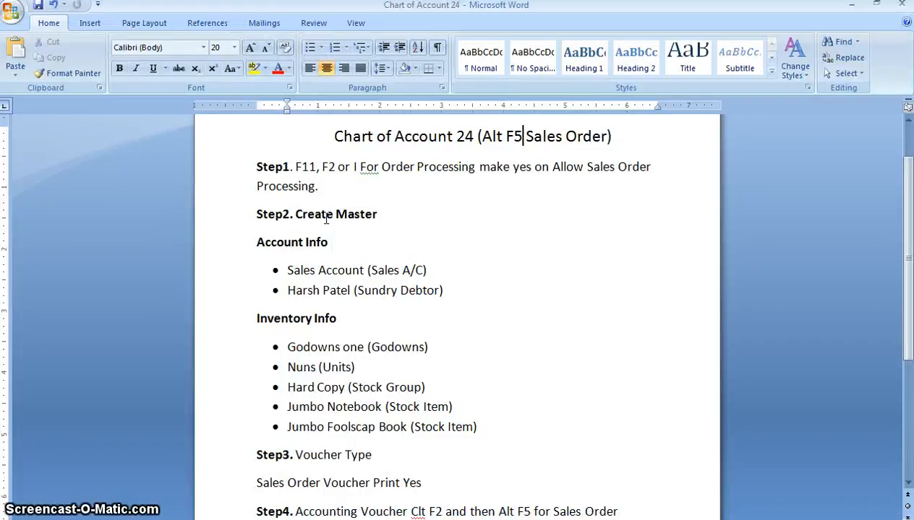
pyautogui.press('Down')
pyautogui.press('Down')
pyautogui.press('Down')
pyautogui.press('Down')
pyautogui.press('Down')
pyautogui.press('Down')
pyautogui.press('Down')
pyautogui.press('Down')
pyautogui.press('Down')
pyautogui.press('Down')
pyautogui.press('Down')
pyautogui.press('Down')
pyautogui.press('Down')
pyautogui.press('Down')
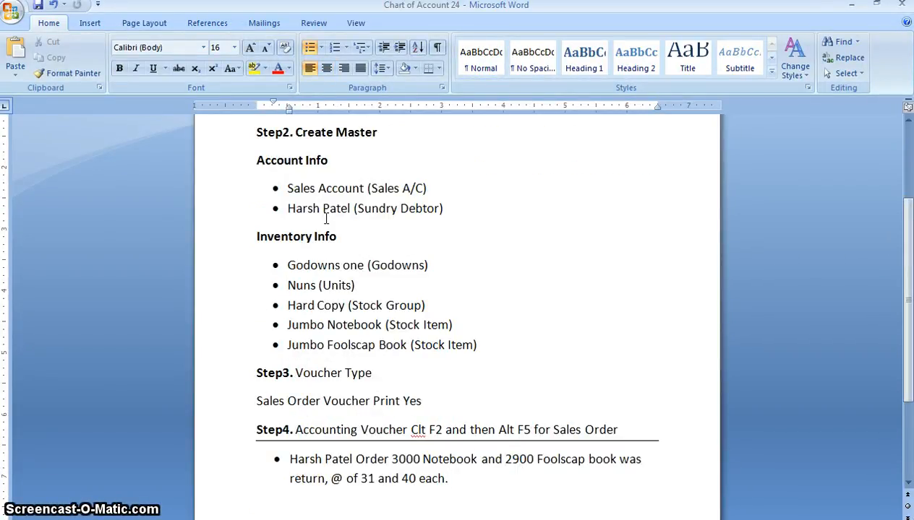
# Back in Tally.ERP 9, allocate 2900 nuns of Jumbo Foolscap Book at rate 40.00, due 1-Apr-2013 from godown Any, and finish the allocation.
pyautogui.hotkey('alt', 'Tab')
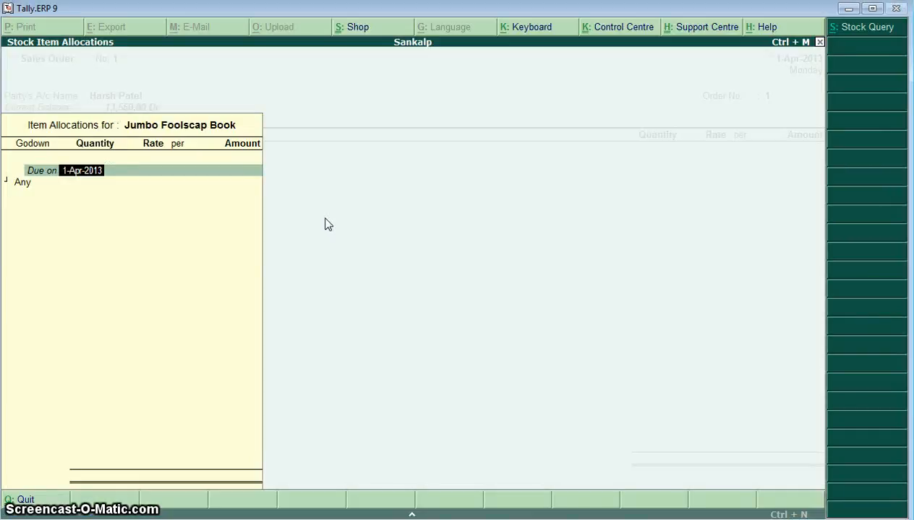
pyautogui.press('Return')
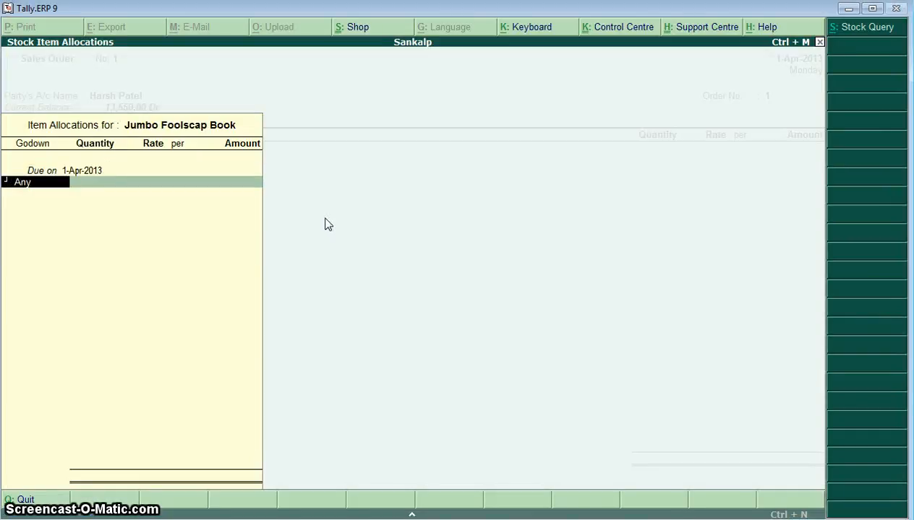
pyautogui.press('Return')
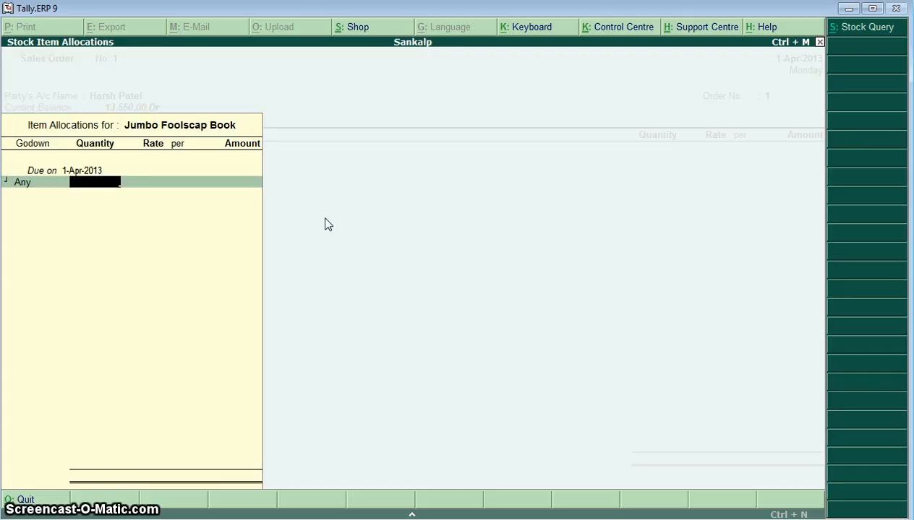
pyautogui.write('2900')
pyautogui.press('Return')
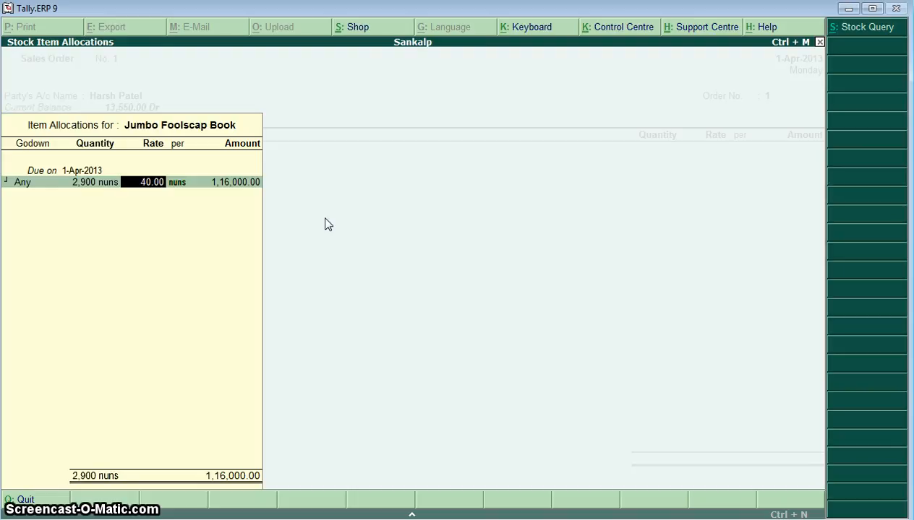
pyautogui.press('Return')
pyautogui.press('Return')
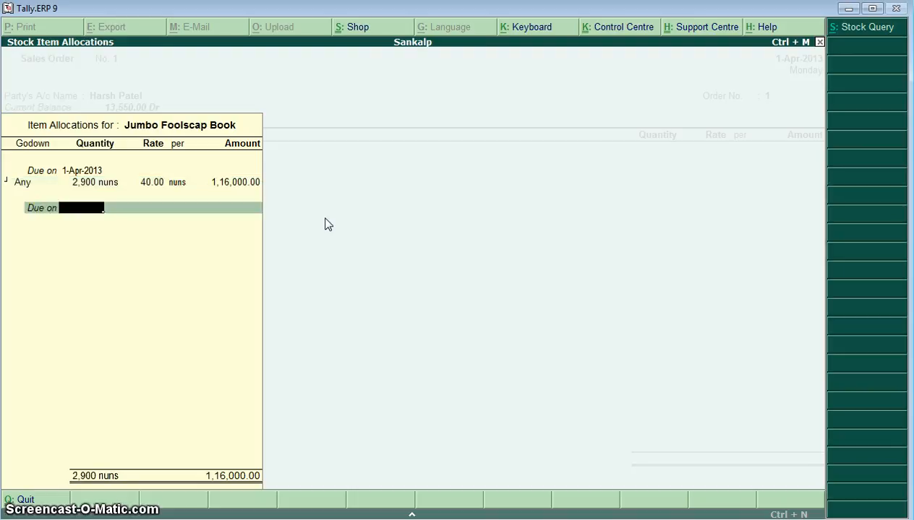
pyautogui.press('Return')
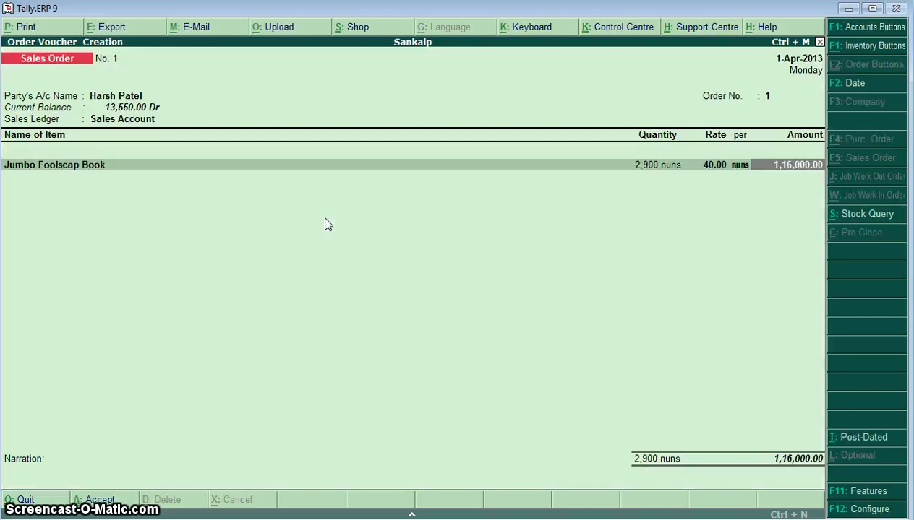
# Reopen the Jumbo Foolscap Book allocation and try to add a second allocation line due in 2 Days from godown Any.
pyautogui.press('BackSpace')
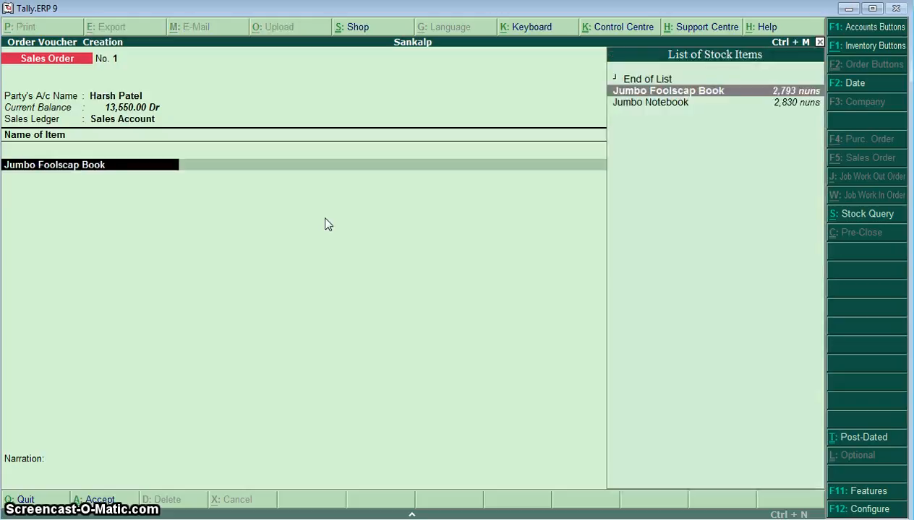
pyautogui.press('Return')
pyautogui.press('Return')
pyautogui.press('Return')
pyautogui.press('Return')
pyautogui.press('Return')
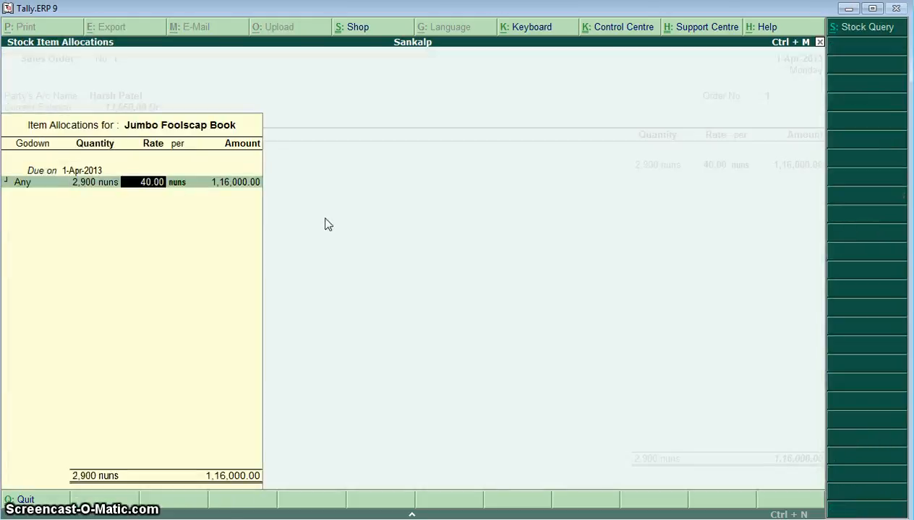
pyautogui.press('Return')
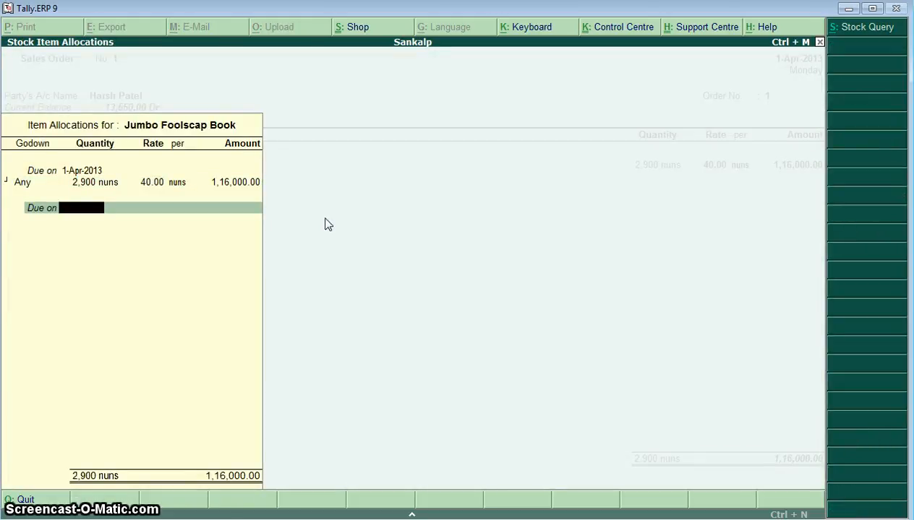
pyautogui.write('2')
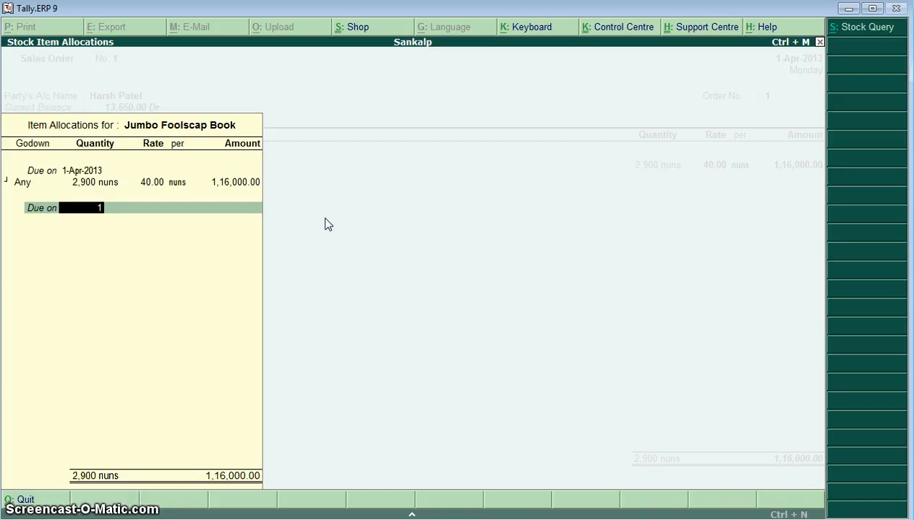
pyautogui.press('Return')
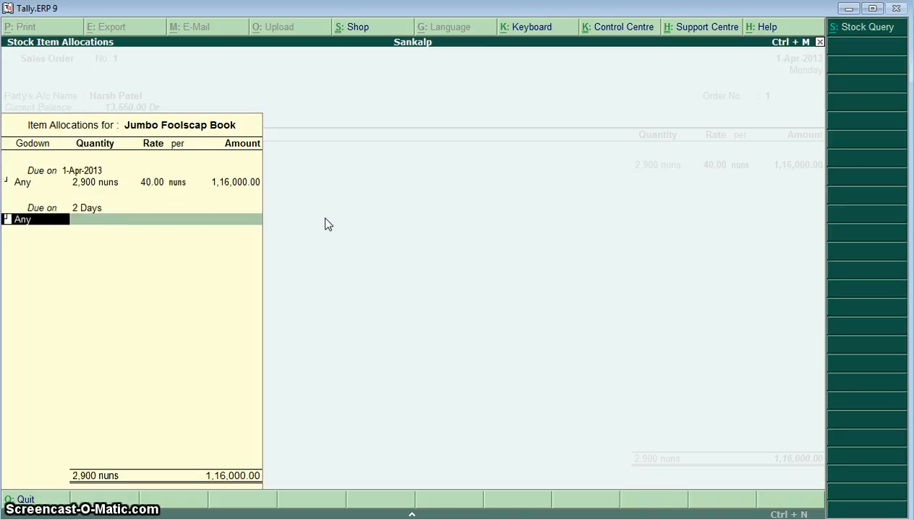
# Clear the second due date of the Jumbo Foolscap Book allocation and return to the order's item list.
pyautogui.press('BackSpace')
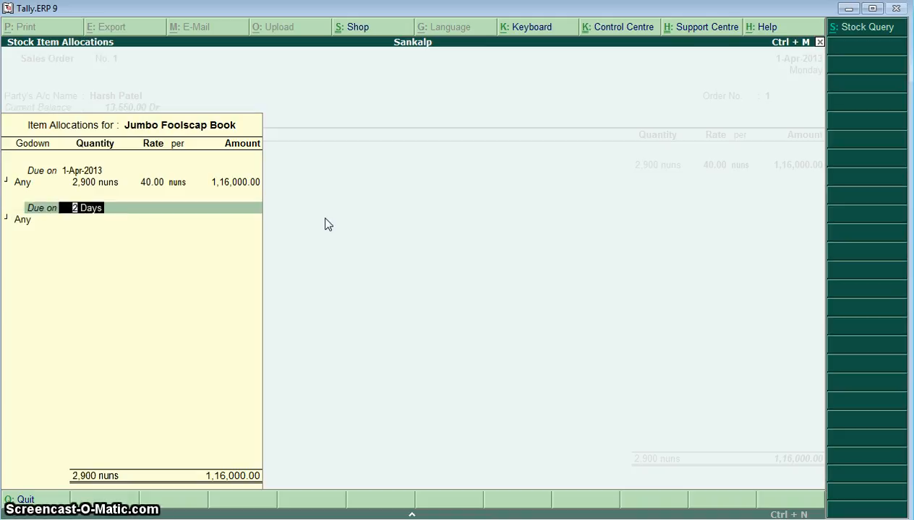
pyautogui.press('BackSpace')
pyautogui.press('BackSpace')
pyautogui.press('BackSpace')
pyautogui.press('BackSpace')
pyautogui.press('BackSpace')
pyautogui.press('BackSpace')
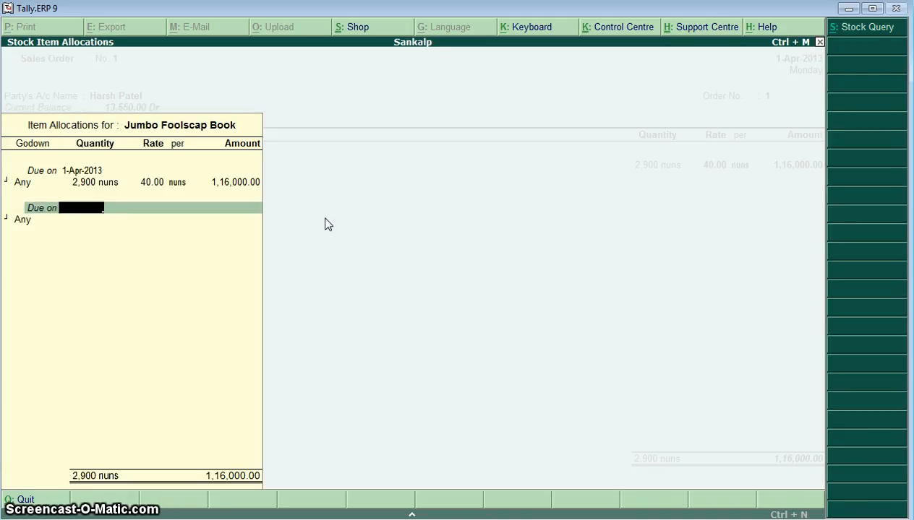
pyautogui.press('Return')
pyautogui.press('Return')
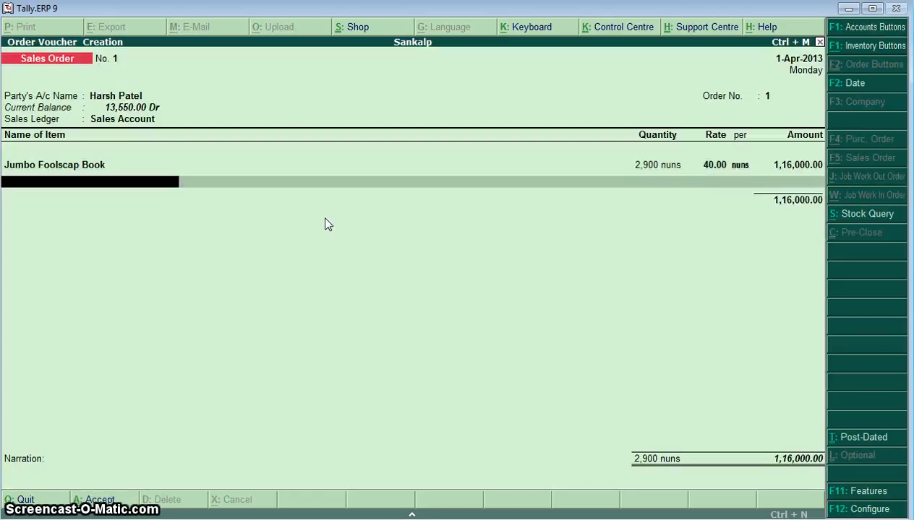
# Choose Jumbo Notebook as the second order item, due on 1-Apr-2013 from godown Any.
pyautogui.write('F')
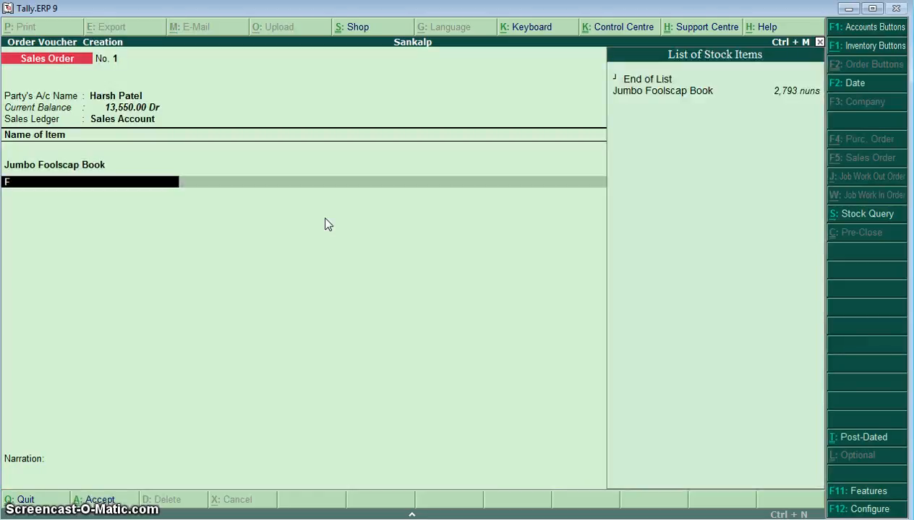
pyautogui.press('BackSpace')
pyautogui.press('Down')
pyautogui.press('Down')
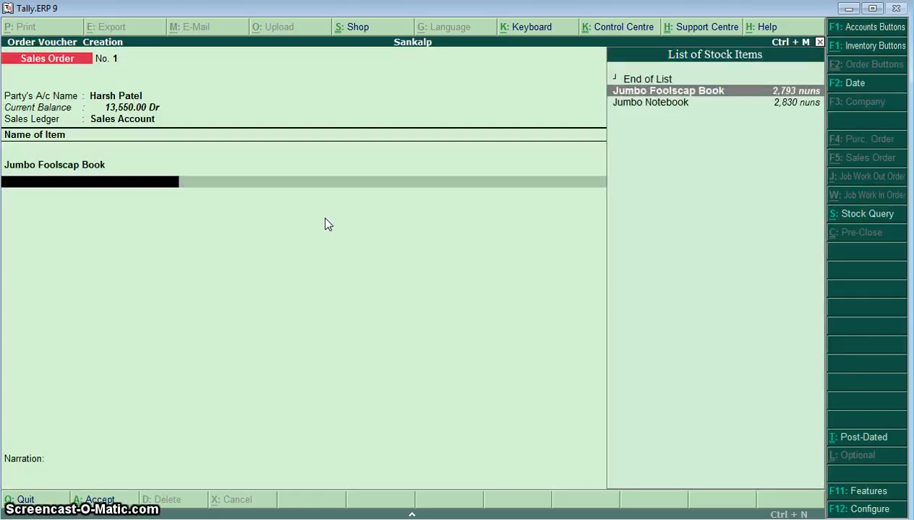
pyautogui.press('Return')
pyautogui.press('Return')
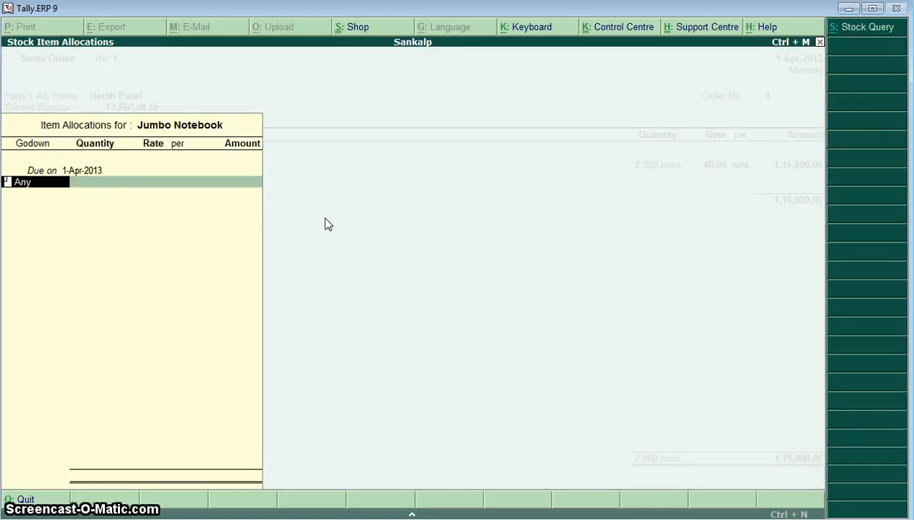
pyautogui.press('Return')
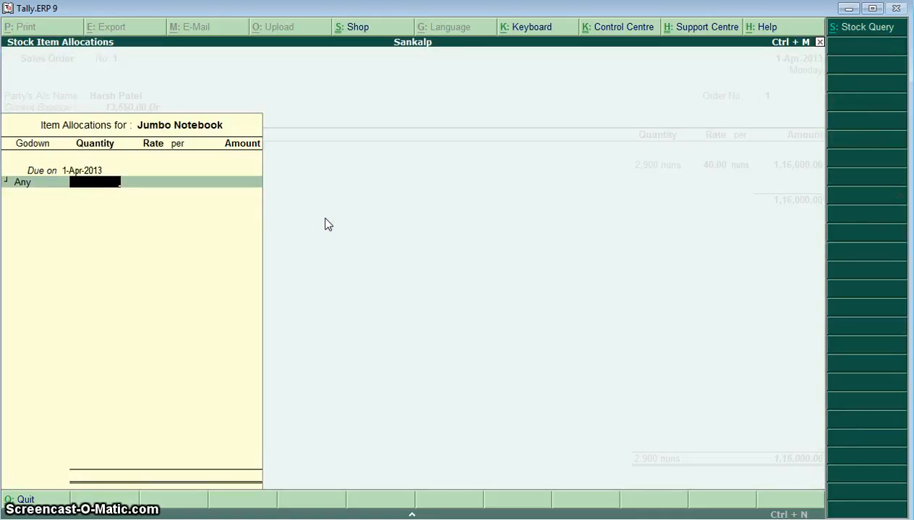
# Check the notebook quantity in the Word outline, then allocate 3000 nuns of Jumbo Notebook at rate 31.00 in Tally.ERP 9.
pyautogui.hotkey('alt', 'Tab')
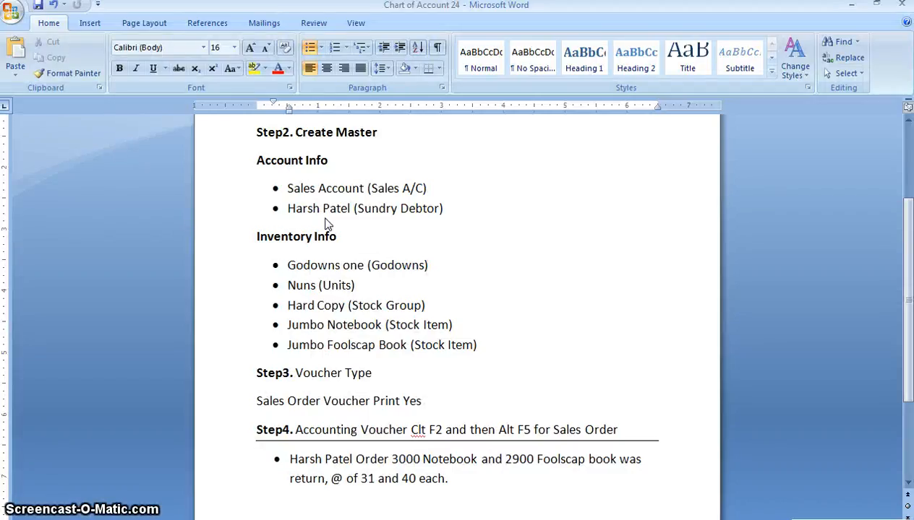
pyautogui.hotkey('alt', 'Tab')
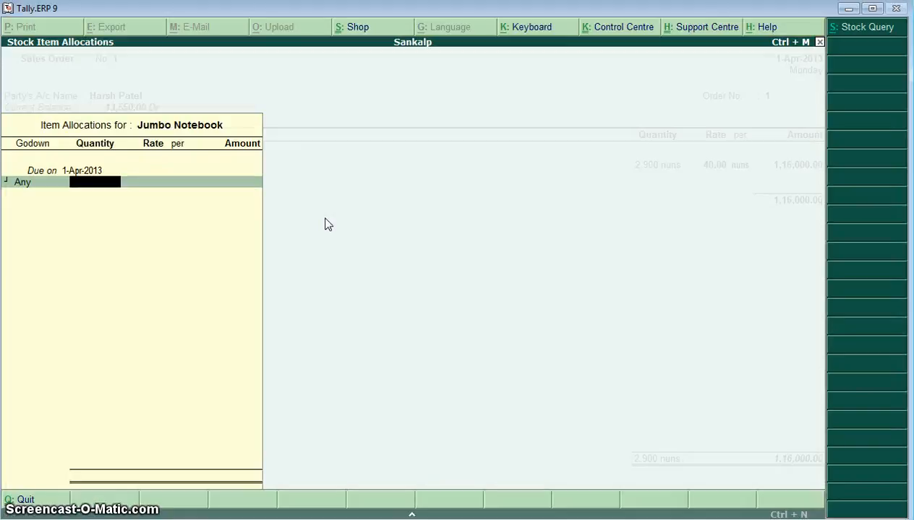
pyautogui.write('3000')
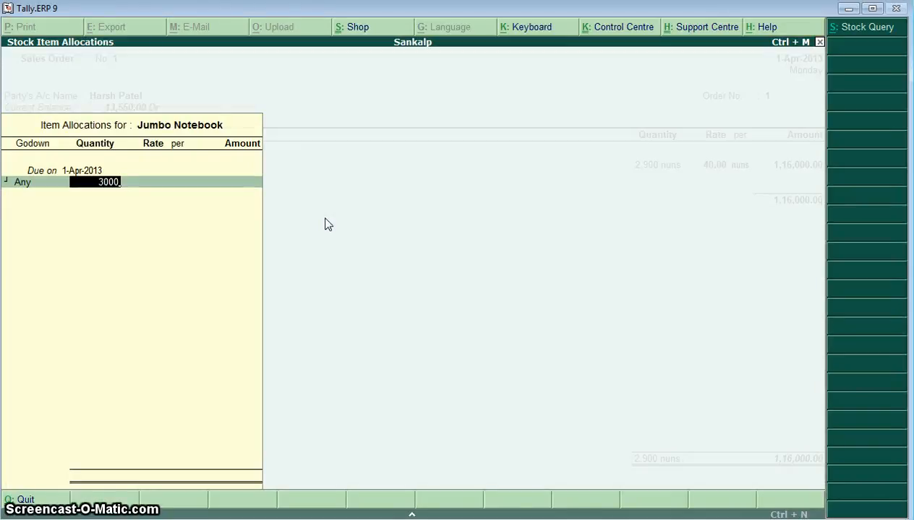
pyautogui.press('Return')
pyautogui.press('Return')
pyautogui.press('Return')
pyautogui.press('Return')
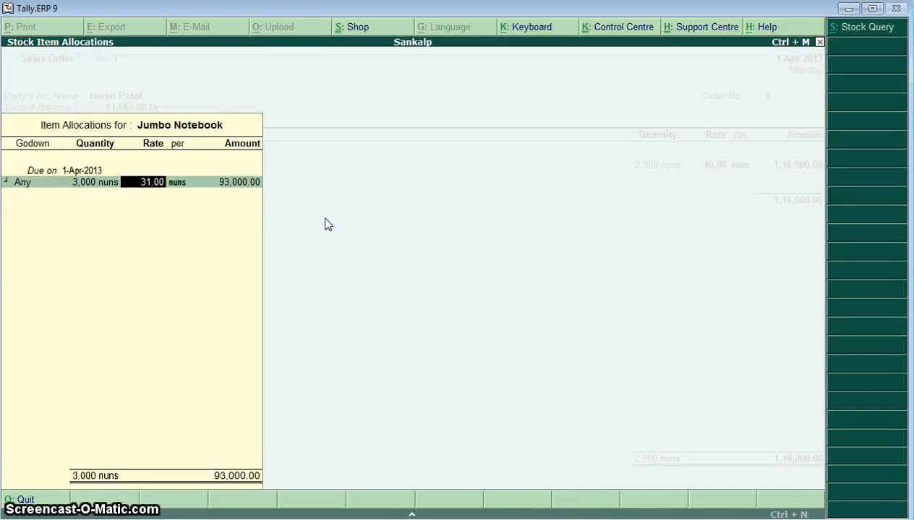
pyautogui.press('Return')
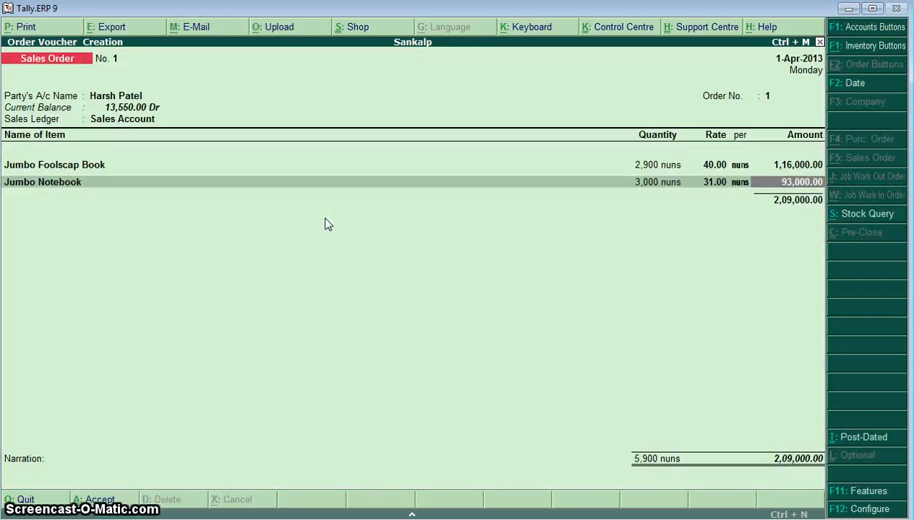
# End the item list, accept the sales order with a blank narration, and print it to OneNote 2007.
pyautogui.press('Return')
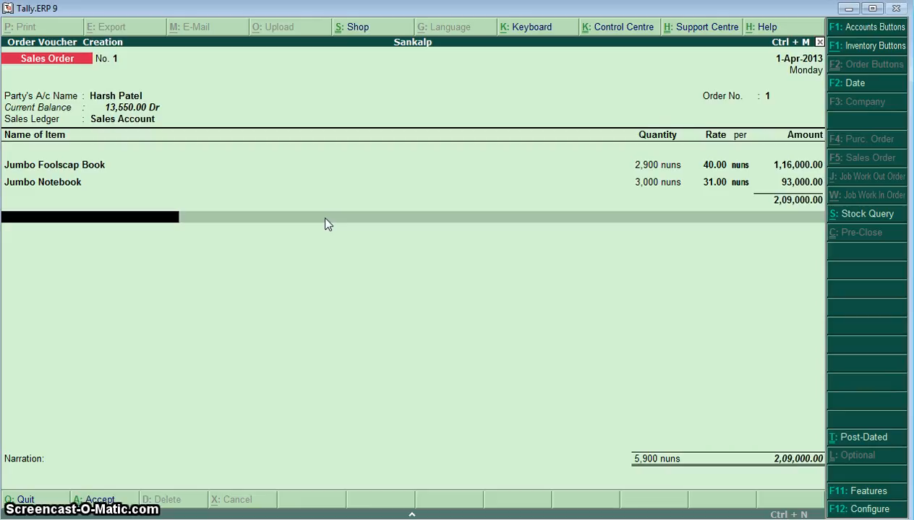
pyautogui.press('Return')
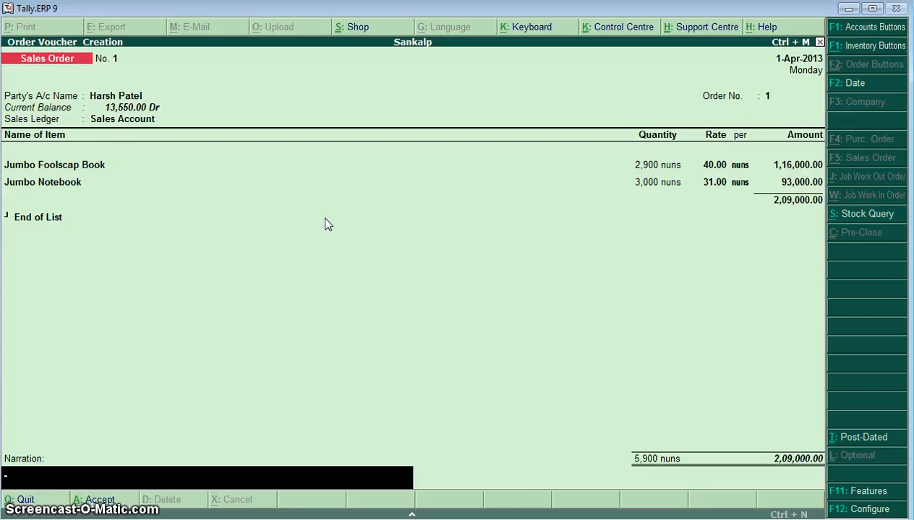
pyautogui.press('Return')
pyautogui.press('Return')
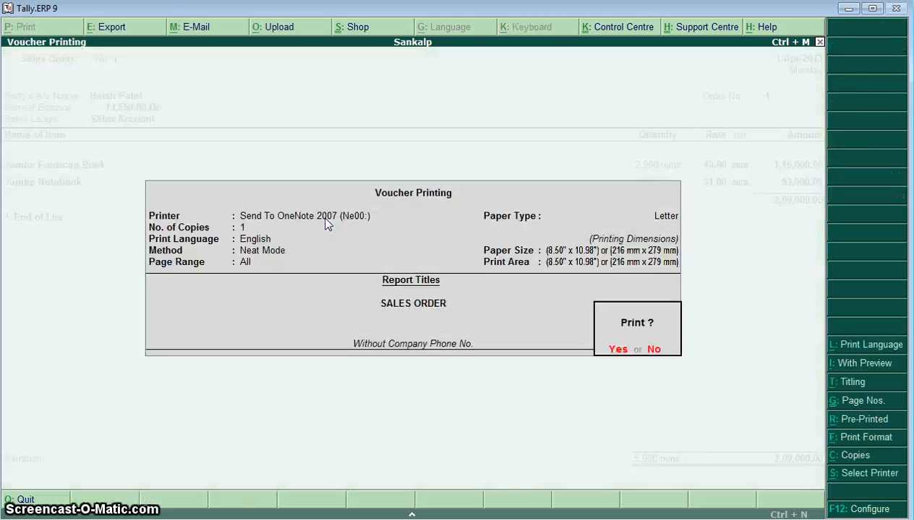
pyautogui.press('n')
pyautogui.press('F5')
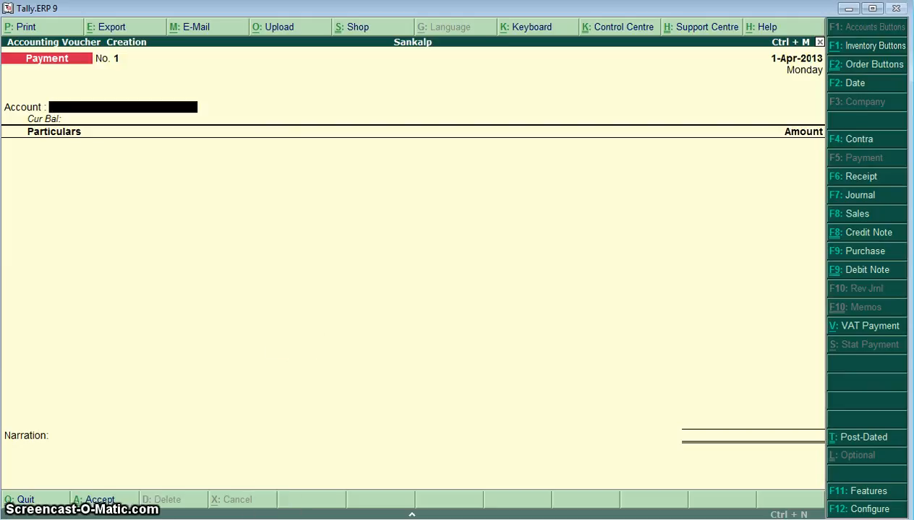
# Switch to OneNote, examine the printed sales order's items and details, and close the window.
pyautogui.hotkey('alt', 'Tab')
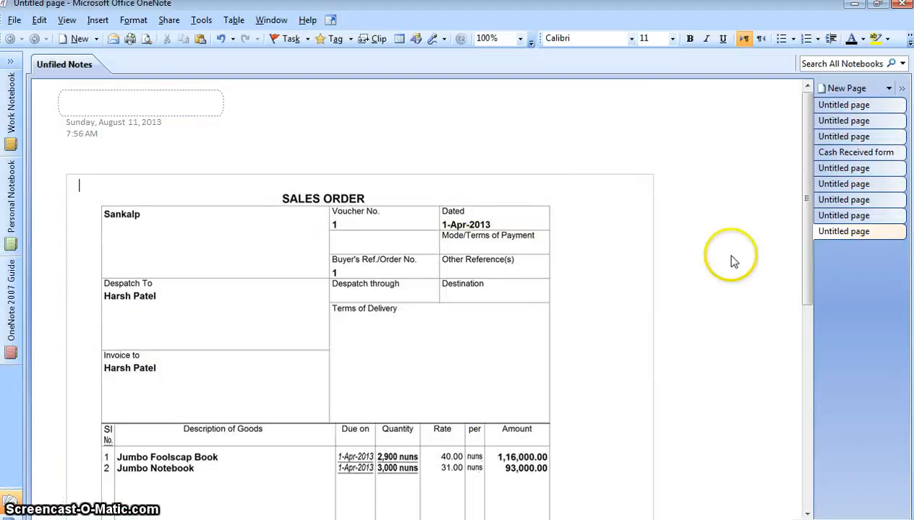
pyautogui.moveTo(808, 230); pyautogui.dragTo(816, 122)
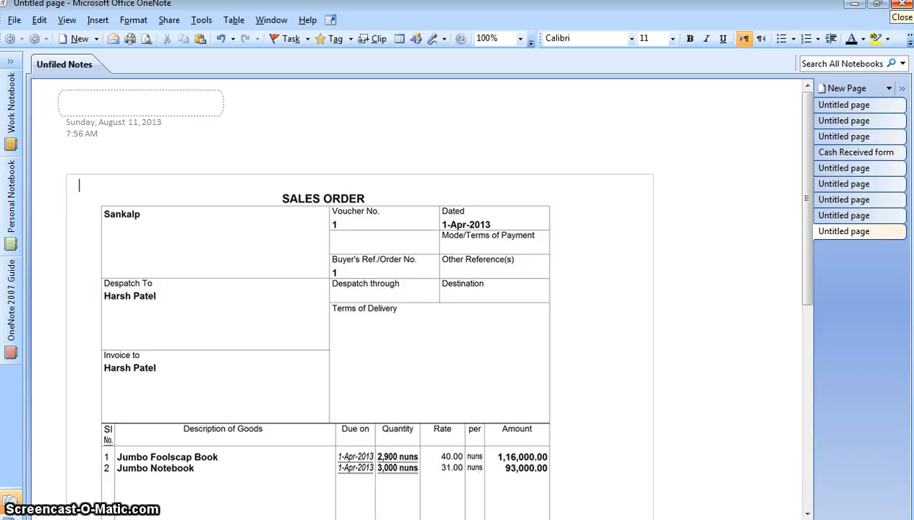
pyautogui.click(902, 4)
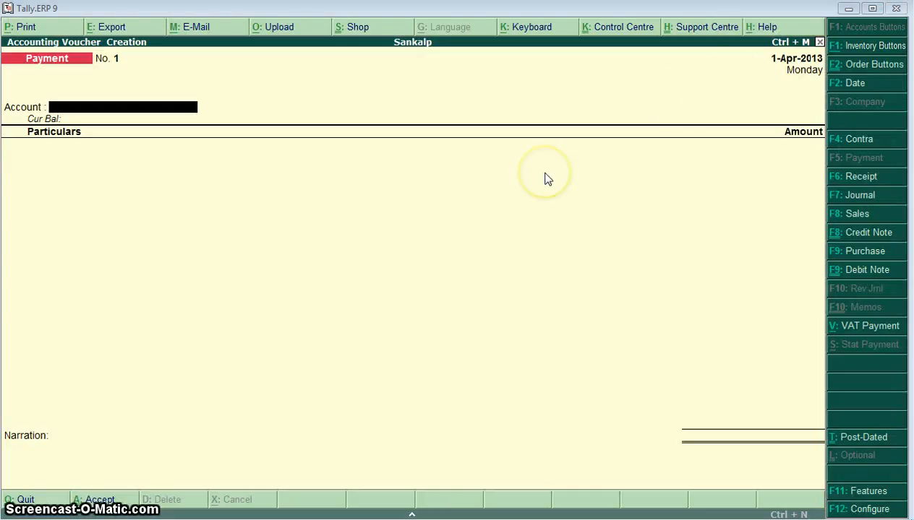
# Leave voucher entry in Tally.ERP 9 for the Gateway of Tally and open the Balance Sheet.
pyautogui.rightClick(665, 200)
pyautogui.press('Return')
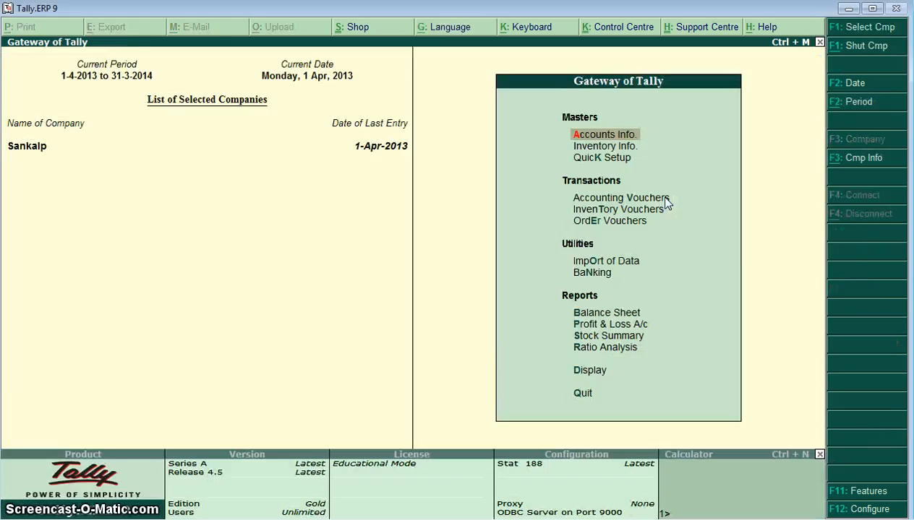
pyautogui.press('Down')
pyautogui.press('Down')
pyautogui.press('Down')
pyautogui.press('Down')
pyautogui.press('Down')
pyautogui.press('Down')
pyautogui.press('Down')
pyautogui.press('Down')
pyautogui.press('Return')
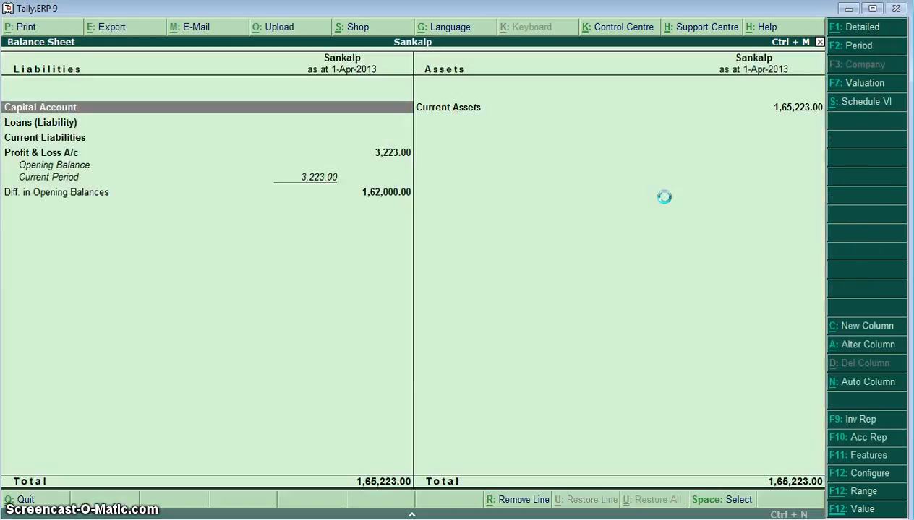
# Examine the Hard Copy stock items under Current Assets and Closing Stock, and return to the Balance Sheet.
pyautogui.press('Right')
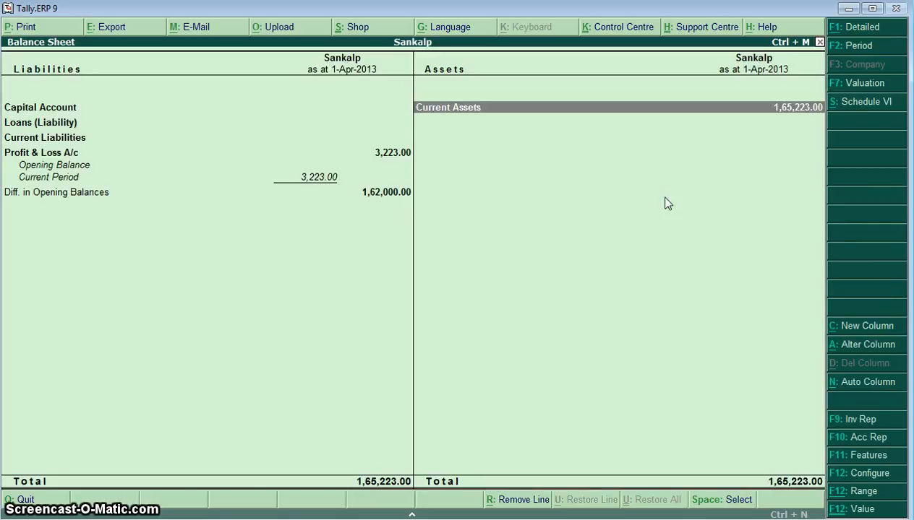
pyautogui.press('Return')
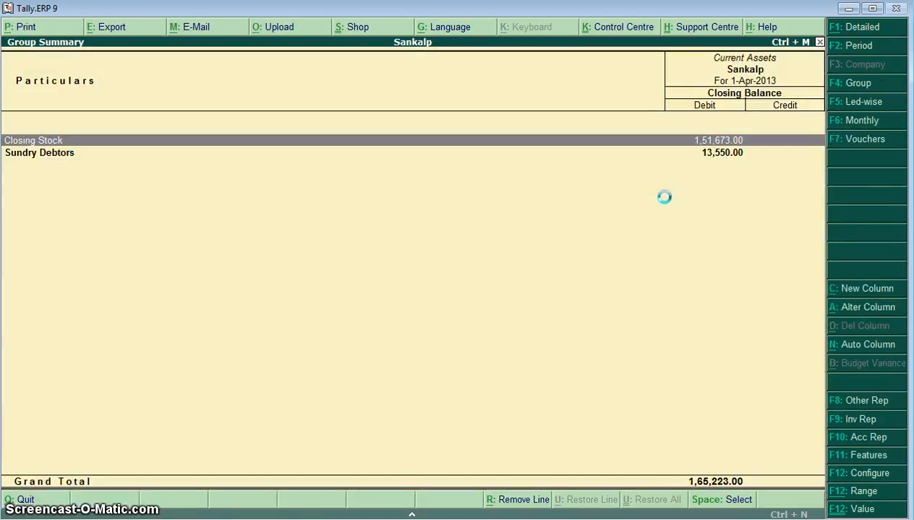
pyautogui.press('Return')
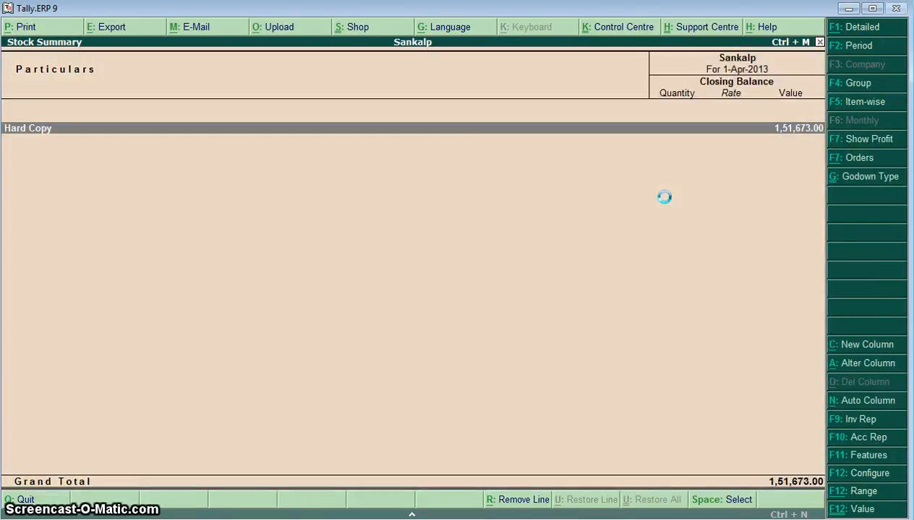
pyautogui.press('Return')
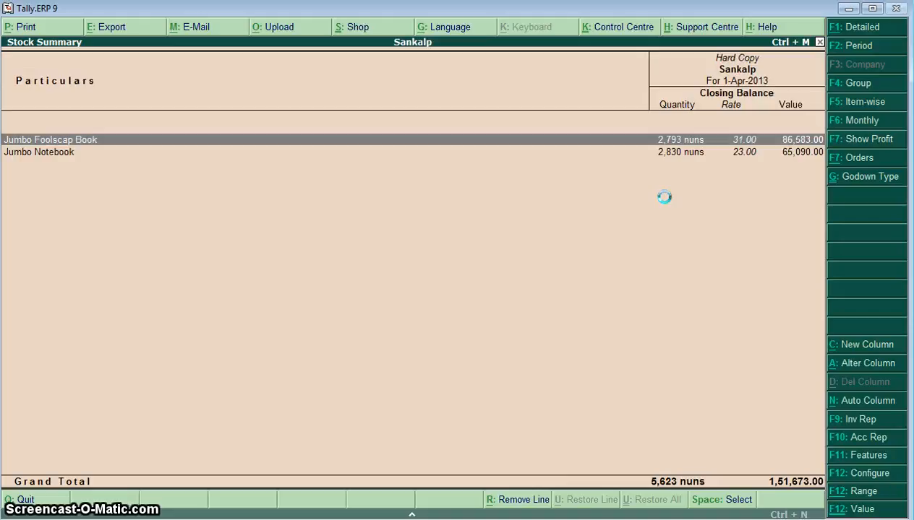
pyautogui.press('Escape')
pyautogui.press('Escape')
pyautogui.press('Escape')
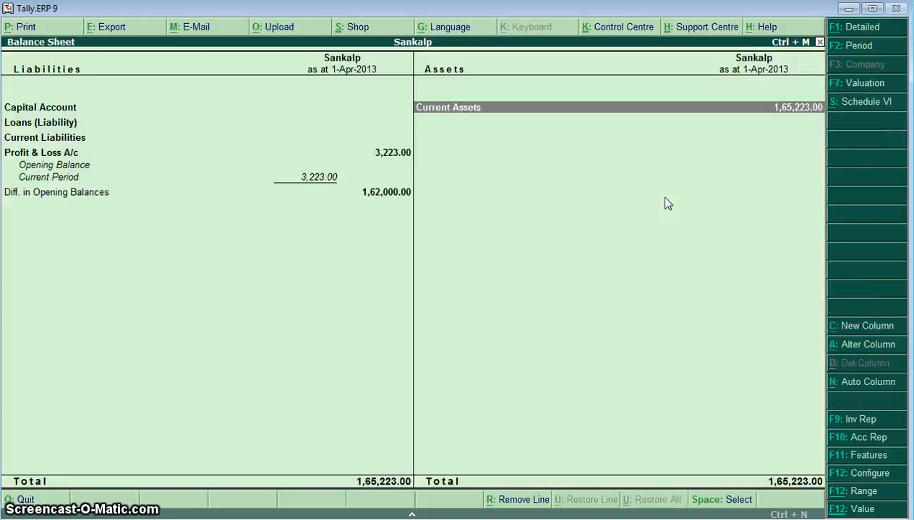
# Open the Profit & Loss A/c from the liabilities side of the Balance Sheet.
pyautogui.press('Left')
pyautogui.press('Down')
pyautogui.press('Down')
pyautogui.press('Down')
pyautogui.press('Return')
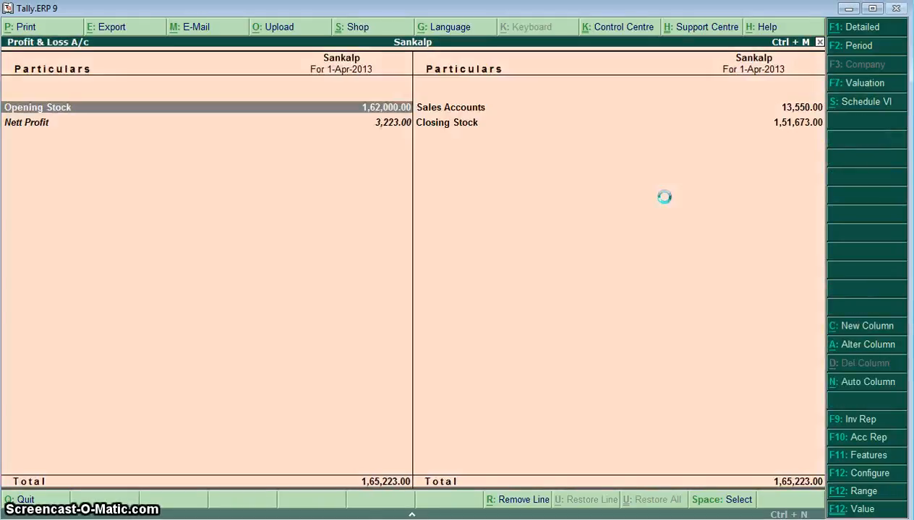
# Drill into Sales Accounts down to the Sales Account's April vouchers and highlight the Credit Note entry.
pyautogui.press('Right')
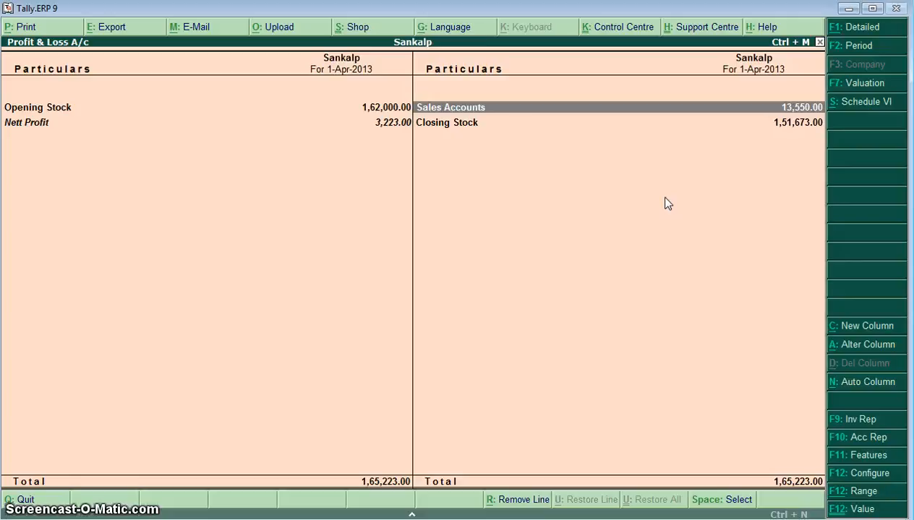
pyautogui.press('Return')
pyautogui.press('Return')
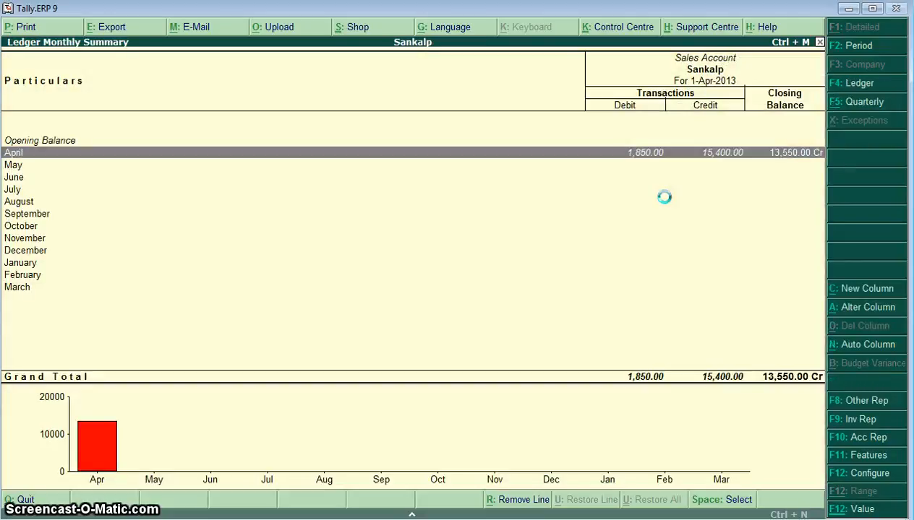
pyautogui.press('Return')
pyautogui.press('Down')
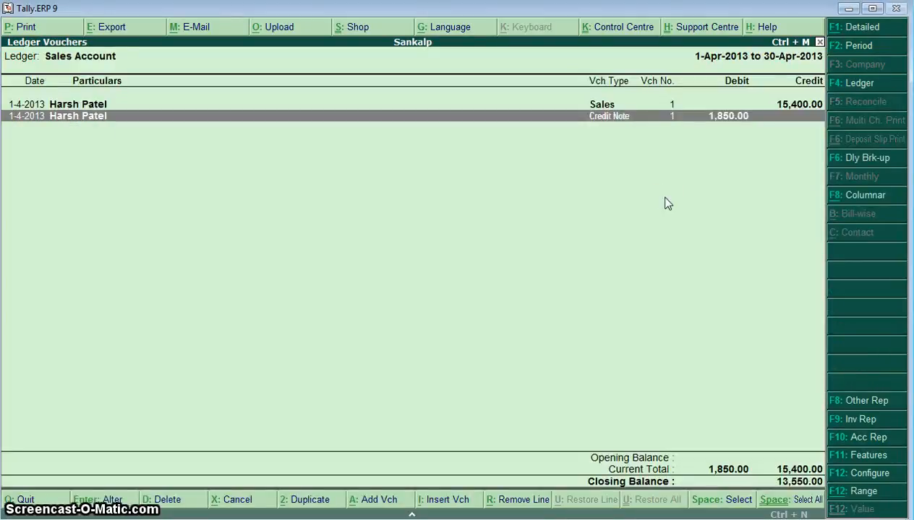
# Close the Sales Account vouchers and all the reports above them, back to the Gateway of Tally.
pyautogui.press('Escape')
pyautogui.press('Escape')
pyautogui.press('Escape')
pyautogui.press('Escape')
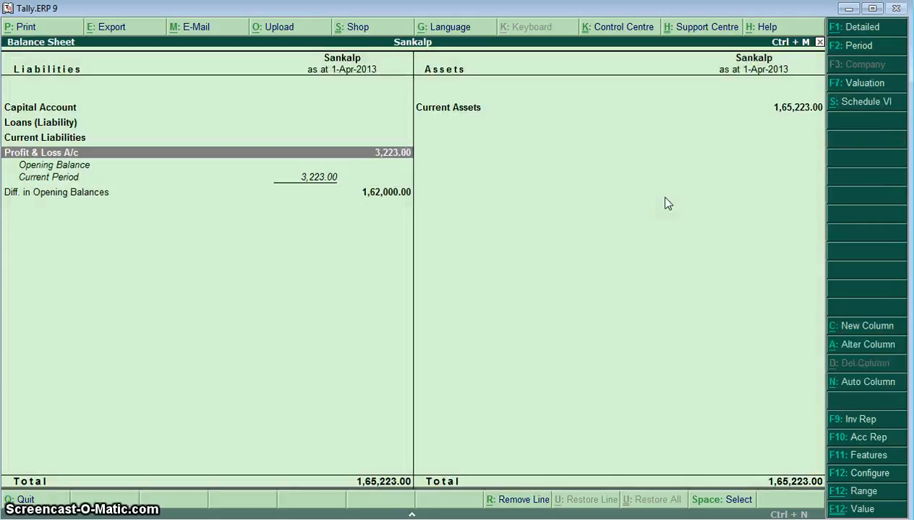
pyautogui.press('Escape')
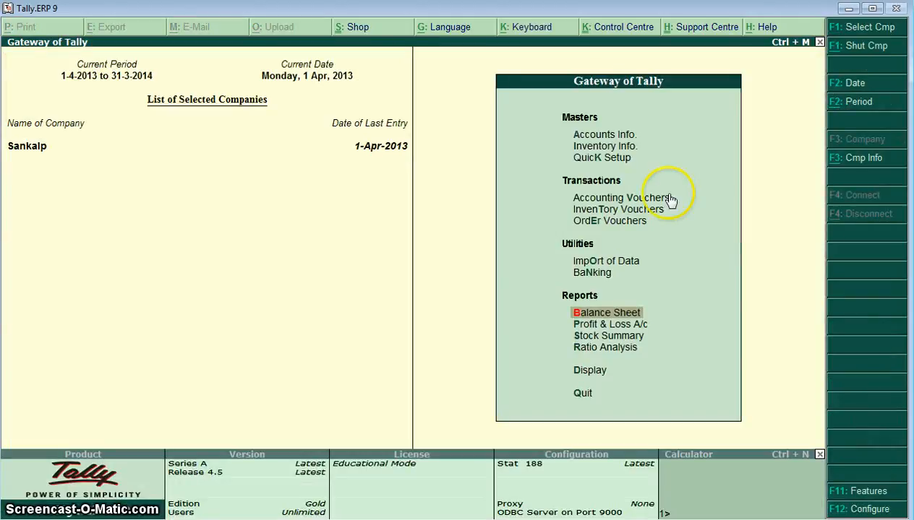
# Minimize Tally.ERP 9, switch to the Chart of Account 24 outline in Word and review it from its title.
pyautogui.click(849, 8)
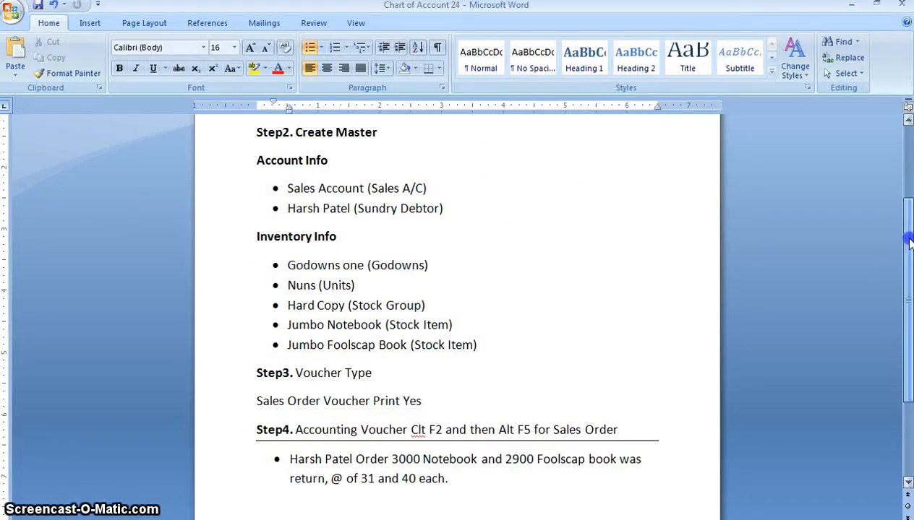
pyautogui.scroll(3, 904, 258)
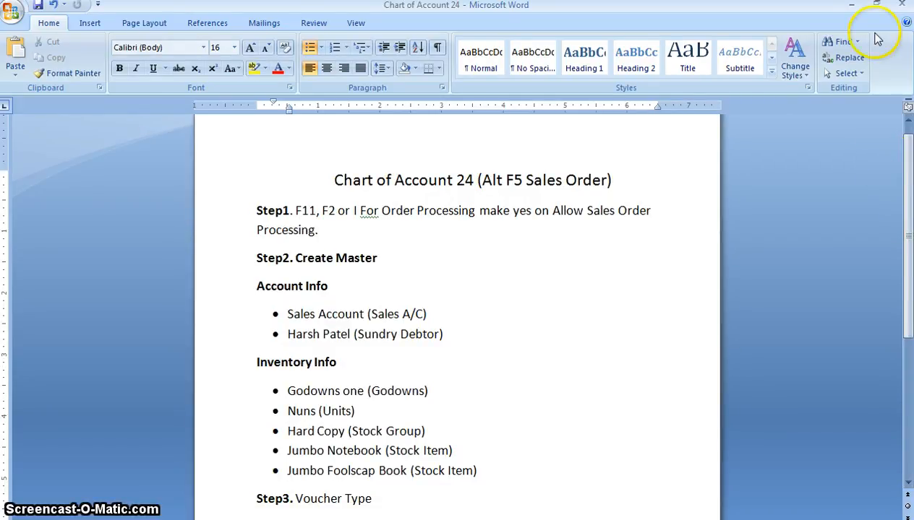
pyautogui.click(852, 8)
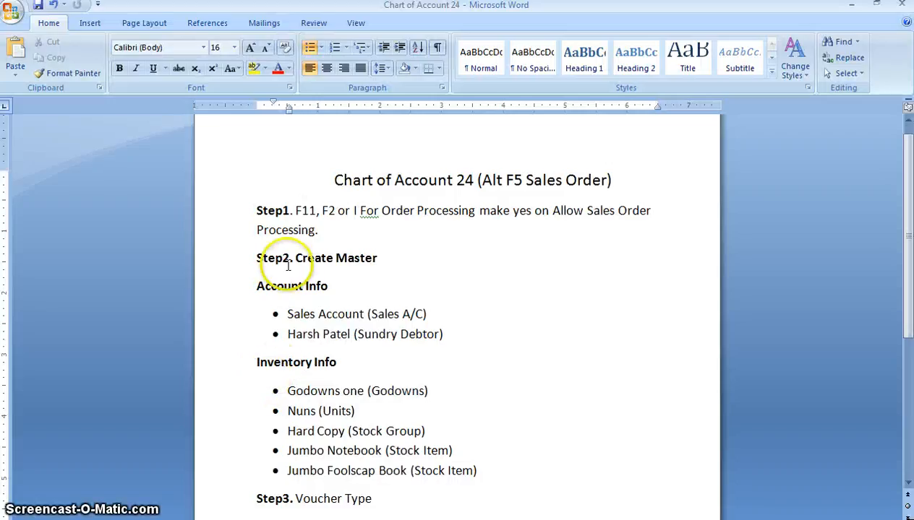
# Review the outline's Create Master step, comparing the Account Info and Inventory Info sections, and minimize Word.
pyautogui.click(296, 287)
pyautogui.click(298, 371)
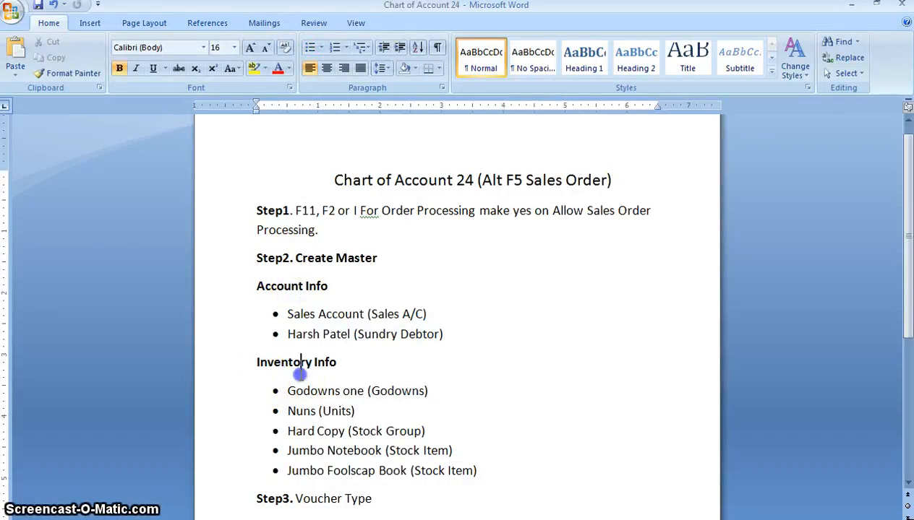
pyautogui.click(365, 290)
pyautogui.click(354, 364)
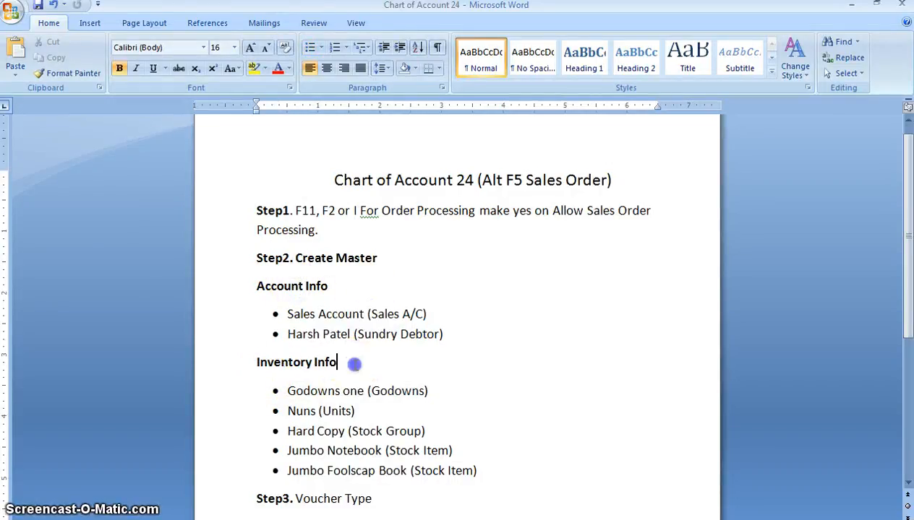
pyautogui.click(474, 177)
pyautogui.click(380, 263)
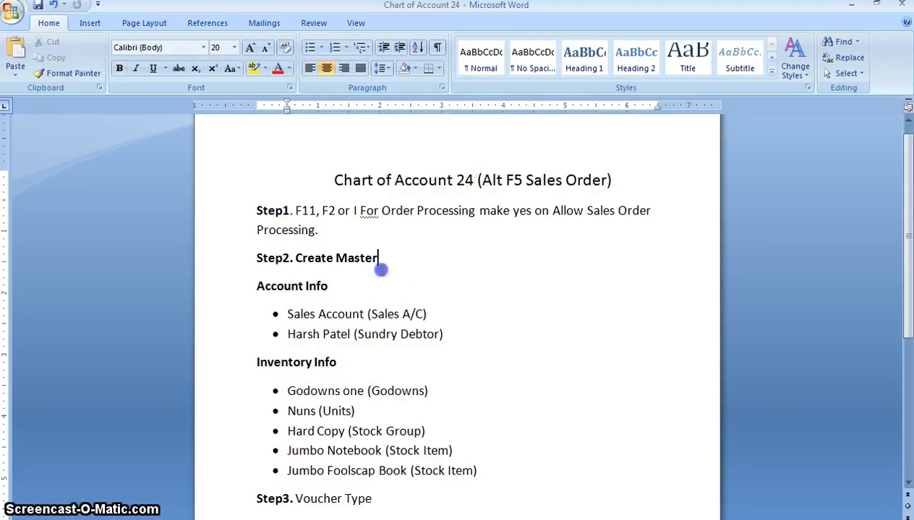
pyautogui.click(359, 354)
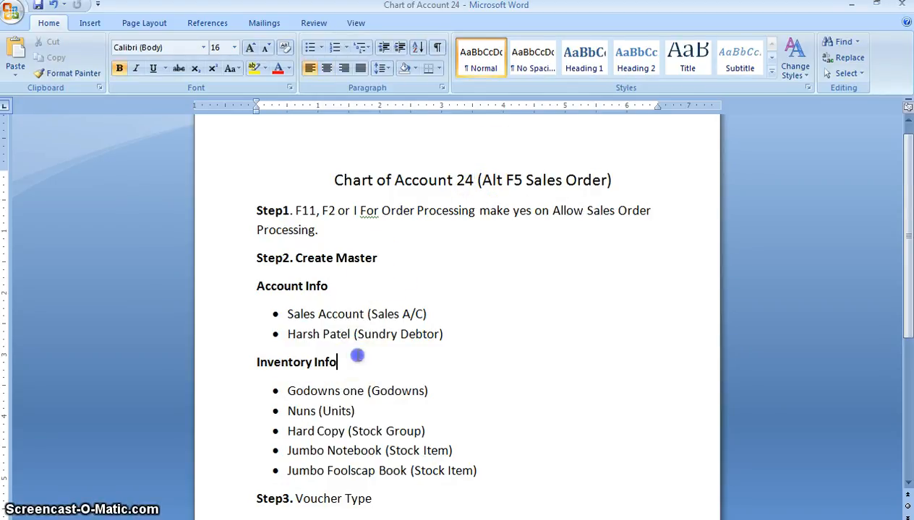
pyautogui.click(355, 282)
pyautogui.click(347, 354)
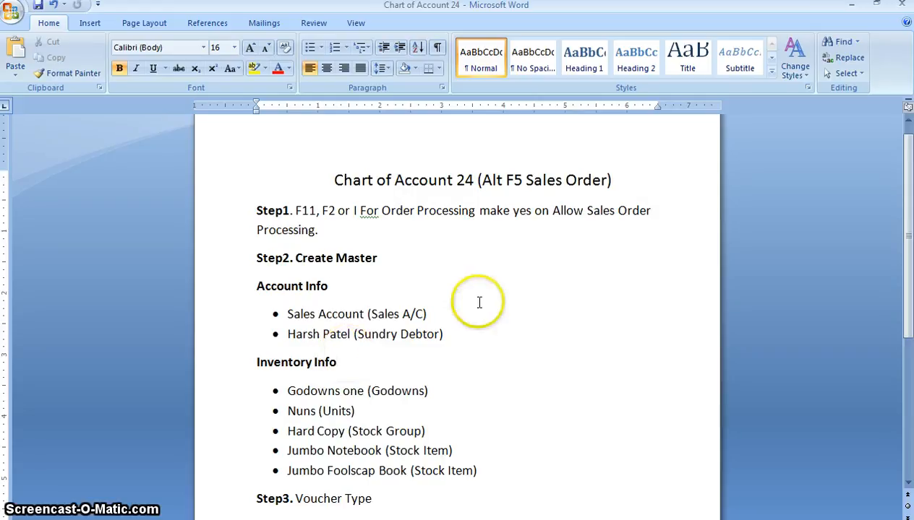
pyautogui.click(907, 482)
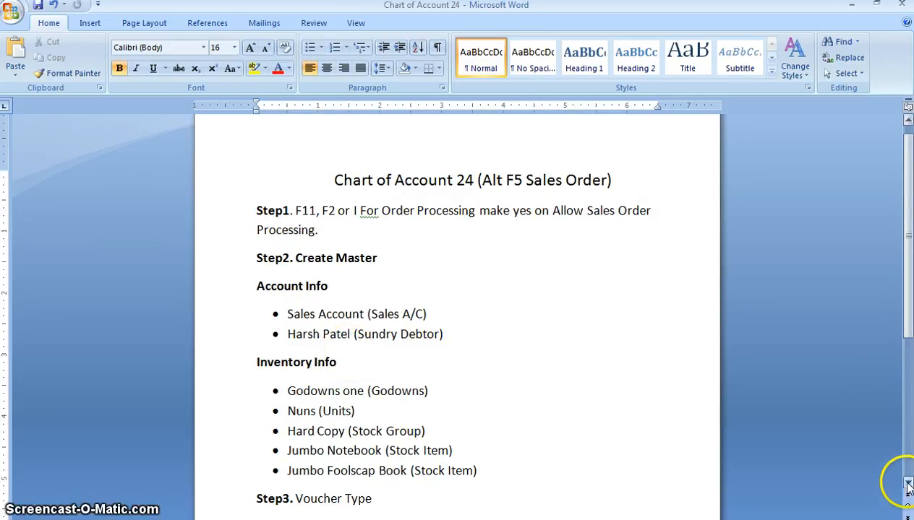
pyautogui.click(853, 4)
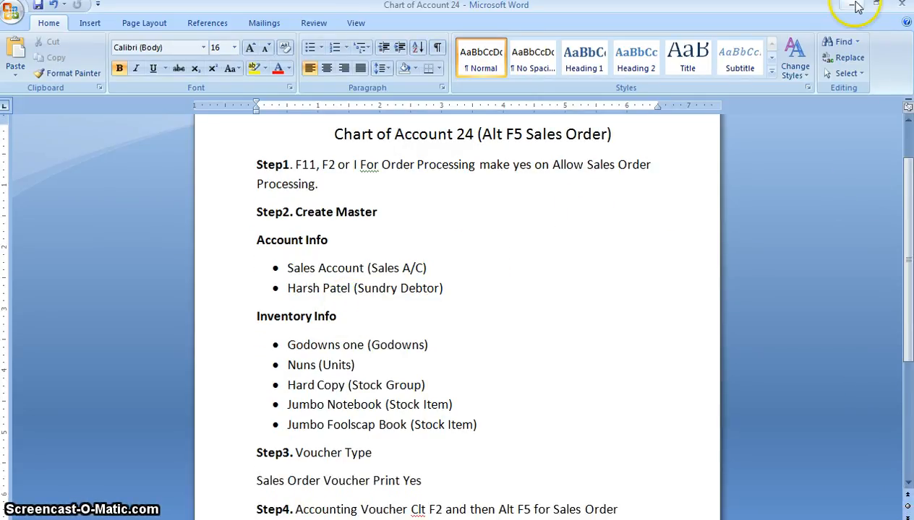